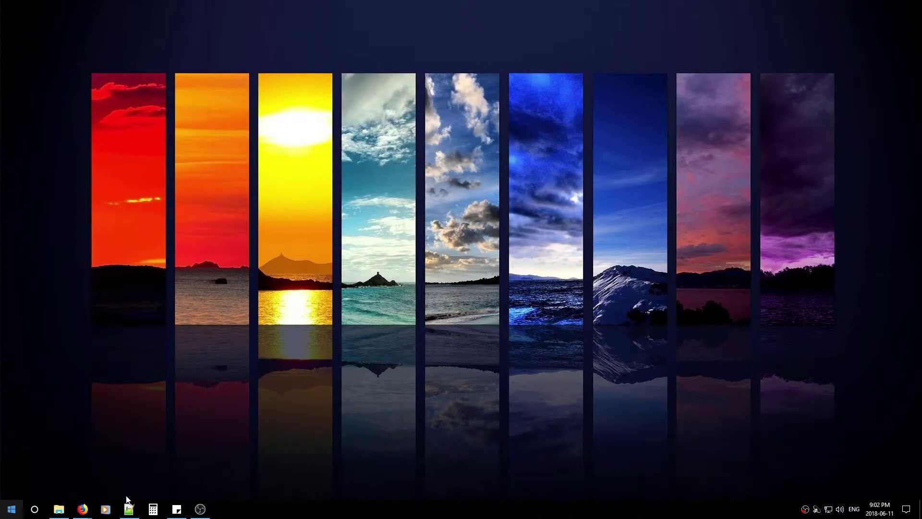
Step: Search google.ca for 'download chrome' in Firefox and open the Chrome Web Browser result
{"action": "left_click", "coordinate": [106, 439]}
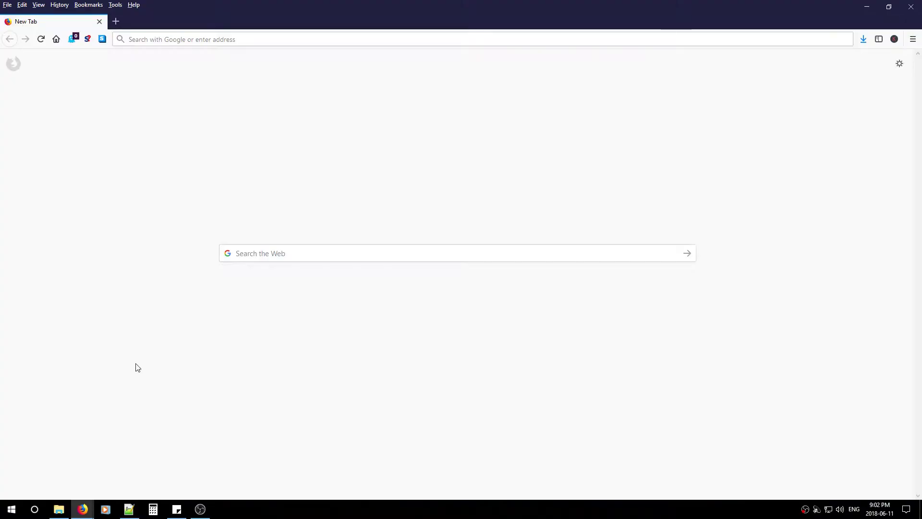
{"action": "type", "text": "google.ca"}
{"action": "key", "text": "Return"}
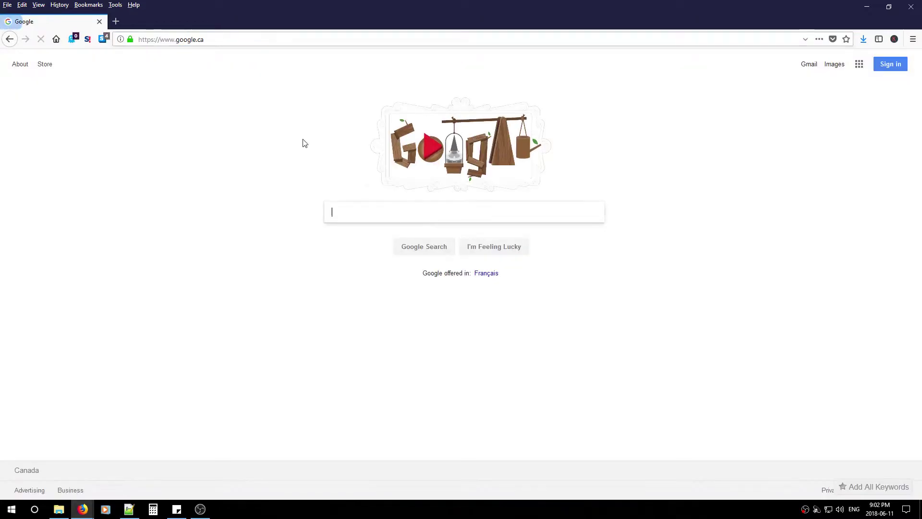
{"action": "type", "text": "download chrome"}
{"action": "key", "text": "Return"}
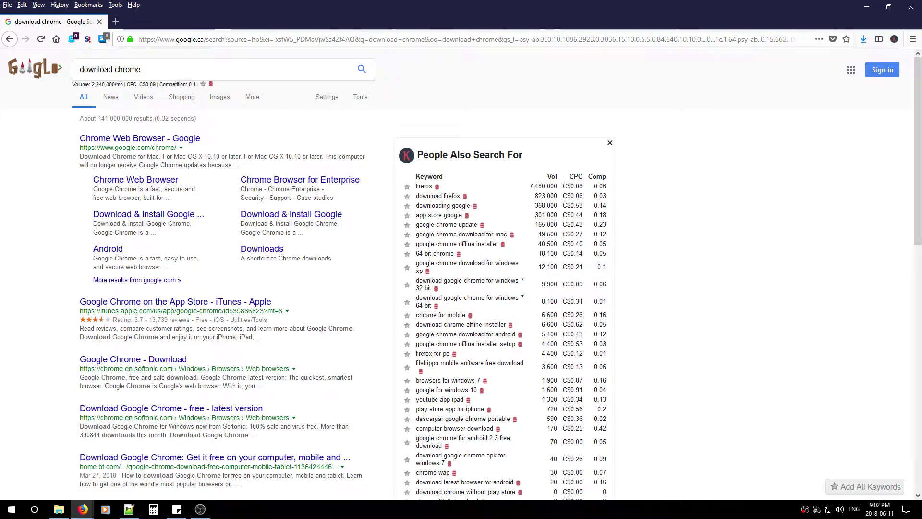
{"action": "left_click", "coordinate": [155, 139]}
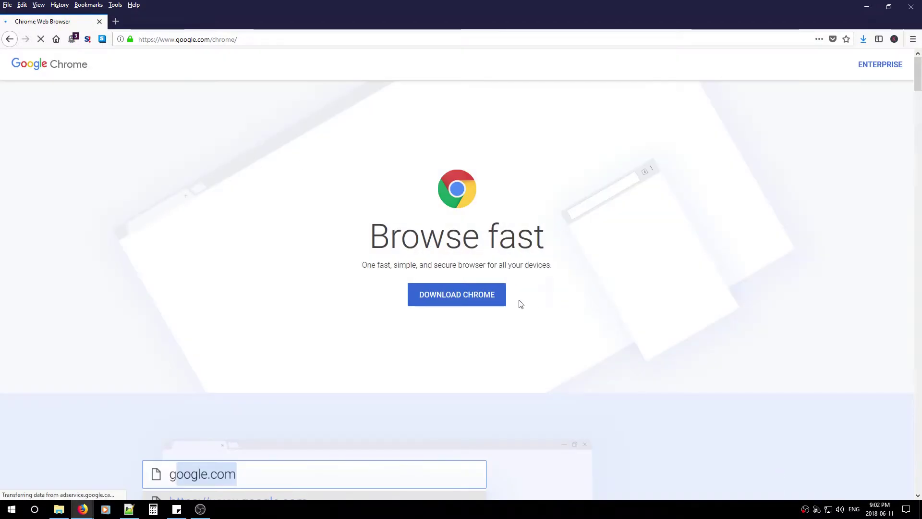
Step: Accept the terms and save ChromeSetup.exe to Downloads, replacing the existing copy
{"action": "left_click", "coordinate": [451, 296]}
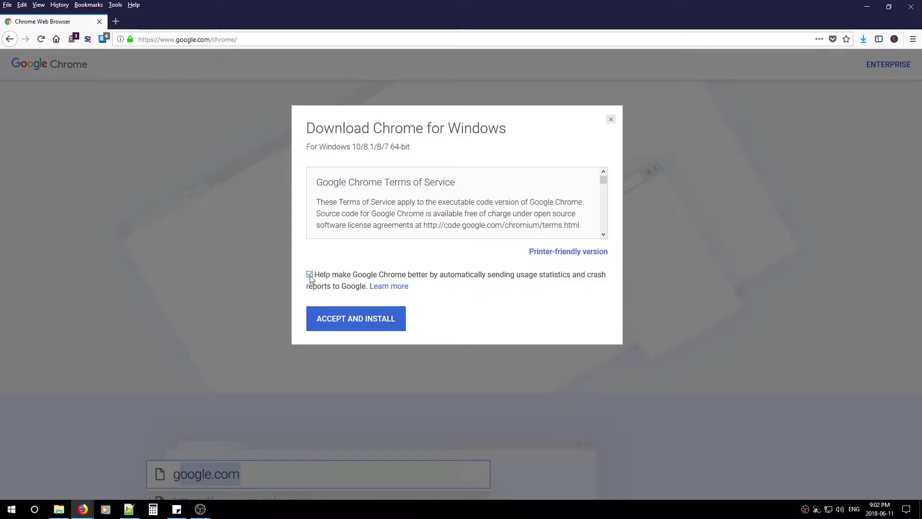
{"action": "left_click", "coordinate": [360, 321]}
{"action": "left_click_drag", "start_coordinate": [498, 181], "coordinate": [481, 186]}
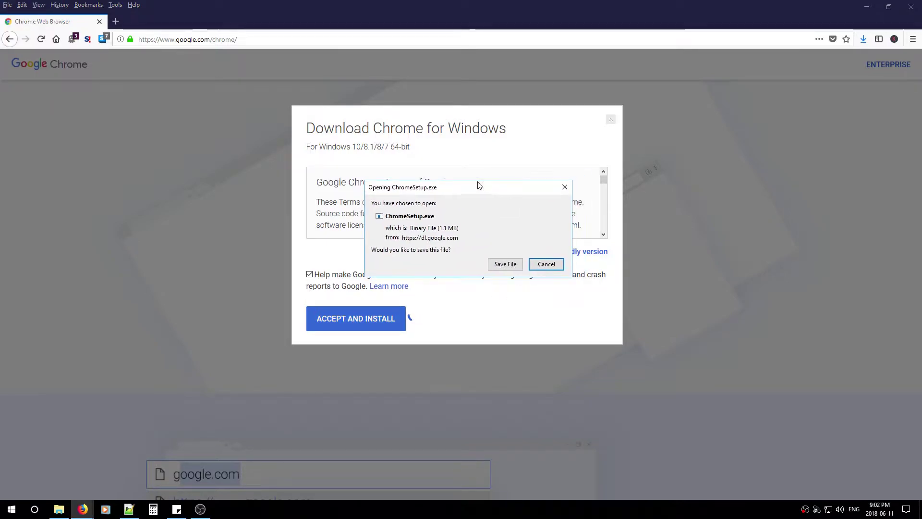
{"action": "left_click", "coordinate": [508, 265]}
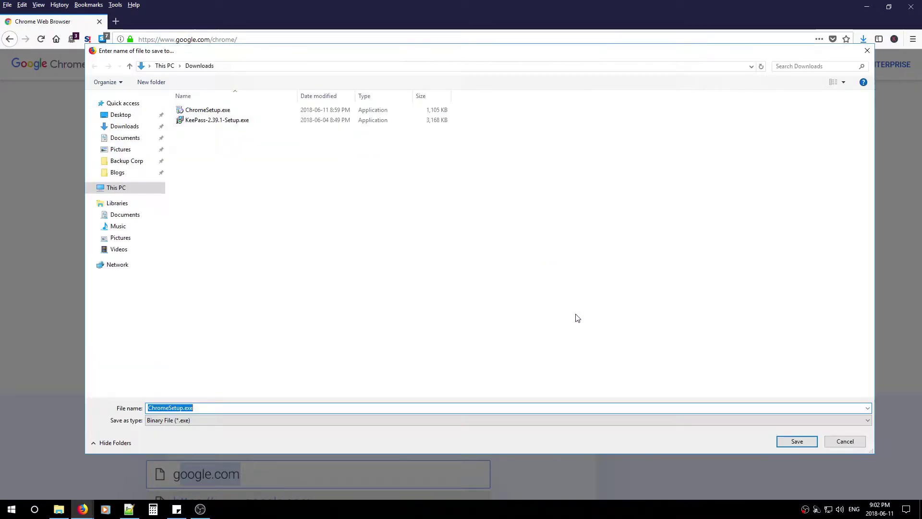
{"action": "left_click", "coordinate": [796, 441]}
{"action": "left_click", "coordinate": [485, 256]}
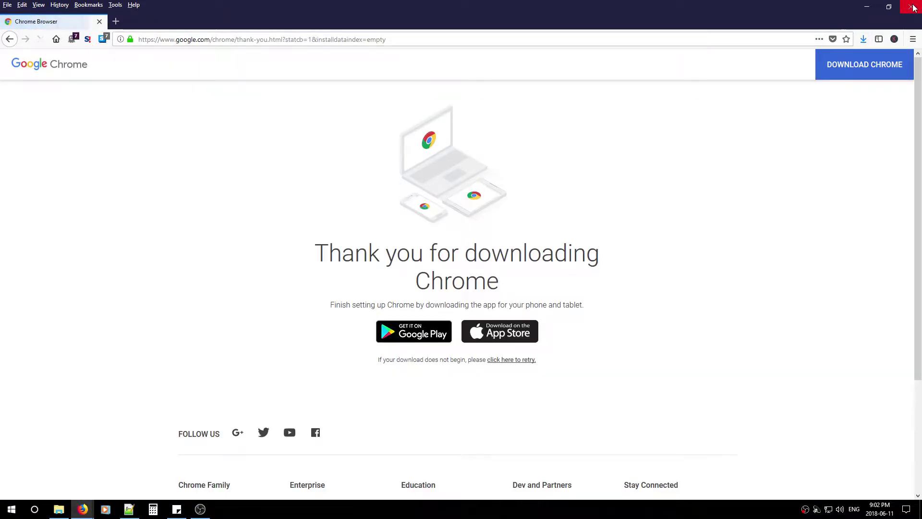
Step: Close Firefox and run ChromeSetup.exe from the Downloads folder to install Chrome
{"action": "left_click", "coordinate": [911, 6]}
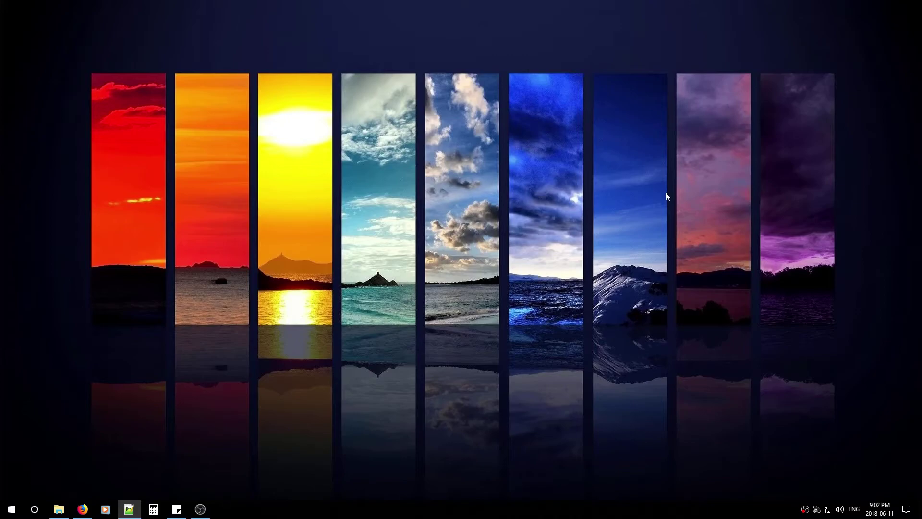
{"action": "left_click", "coordinate": [58, 509]}
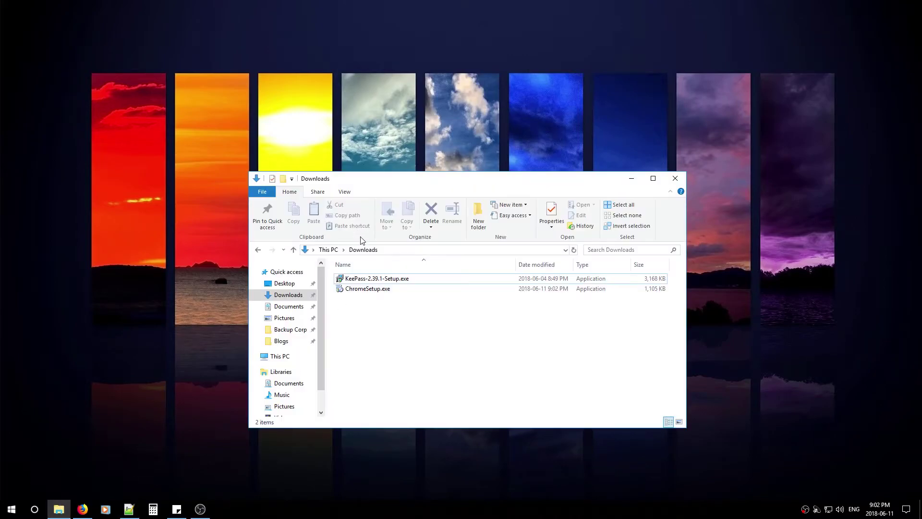
{"action": "mouse_move", "coordinate": [367, 289]}
{"action": "double_click", "coordinate": [369, 289]}
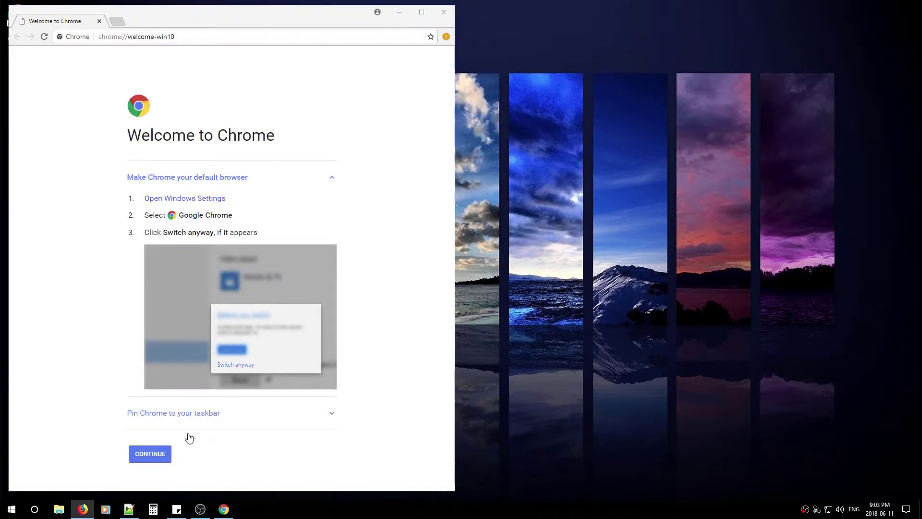
Step: Continue past the Welcome to Chrome page and maximize the Chrome window
{"action": "left_click", "coordinate": [85, 305]}
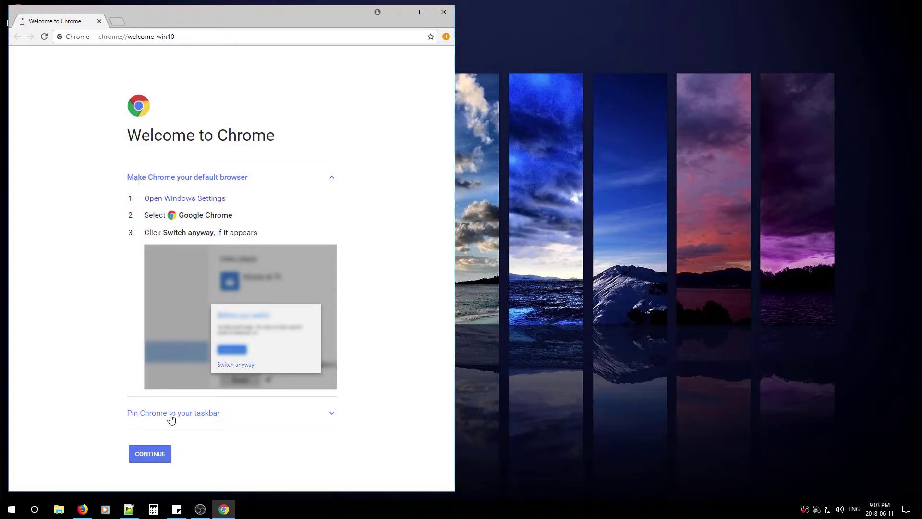
{"action": "left_click", "coordinate": [151, 454]}
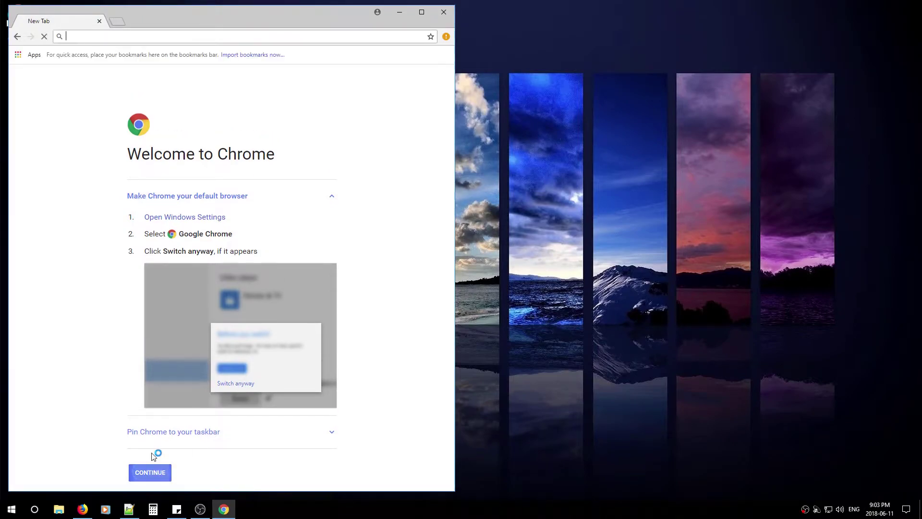
{"action": "left_click", "coordinate": [422, 12]}
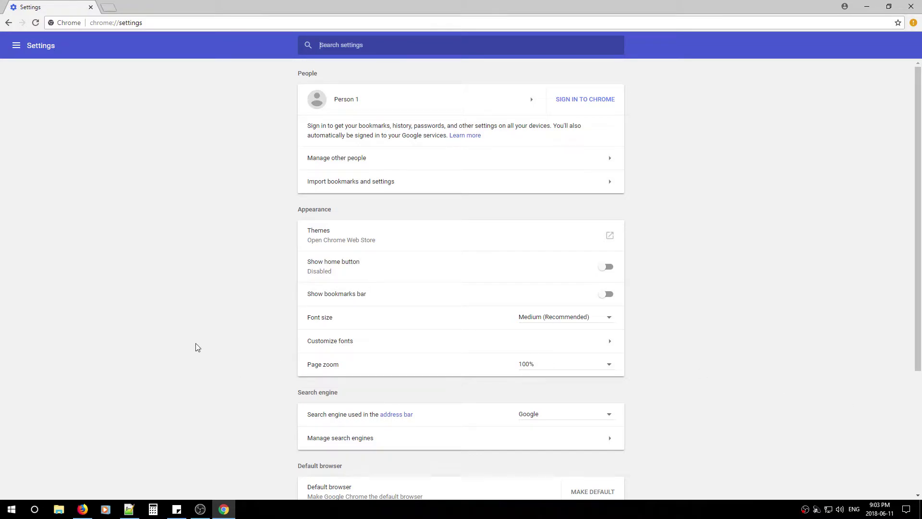
{"action": "scroll", "coordinate": [193, 339], "scroll_direction": "down", "scroll_amount": 3}
Step: Go to the Manage search engines list from the Search engine section
{"action": "left_click_drag", "start_coordinate": [299, 214], "coordinate": [350, 220]}
{"action": "left_click", "coordinate": [609, 262]}
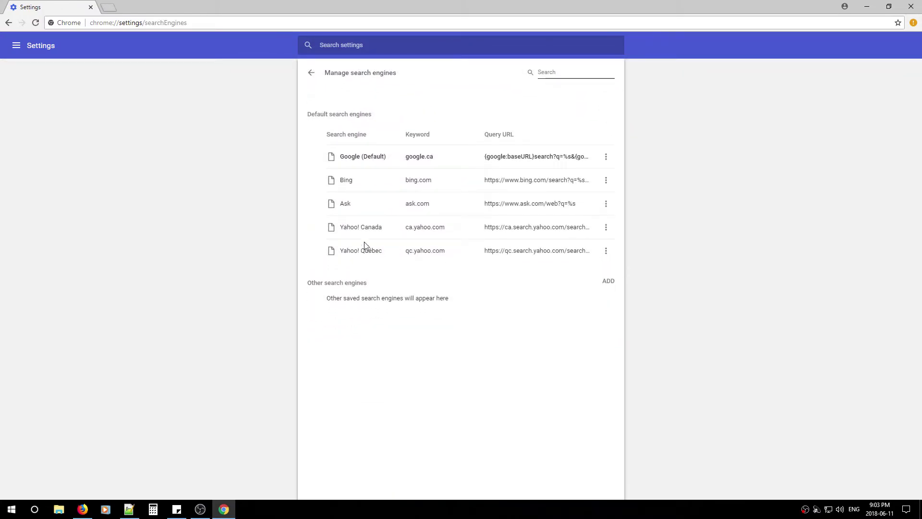
Step: Remove Yahoo! Québec, Yahoo! Canada, Ask and Bing, leaving Google as the only engine
{"action": "left_click", "coordinate": [606, 252]}
{"action": "left_click", "coordinate": [569, 284]}
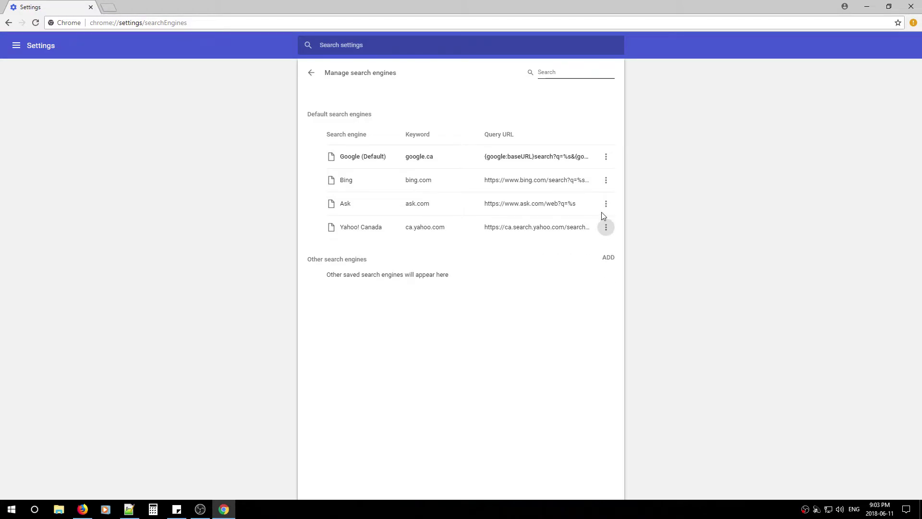
{"action": "left_click", "coordinate": [605, 227]}
{"action": "left_click", "coordinate": [585, 261]}
{"action": "left_click", "coordinate": [606, 203]}
{"action": "left_click", "coordinate": [594, 237]}
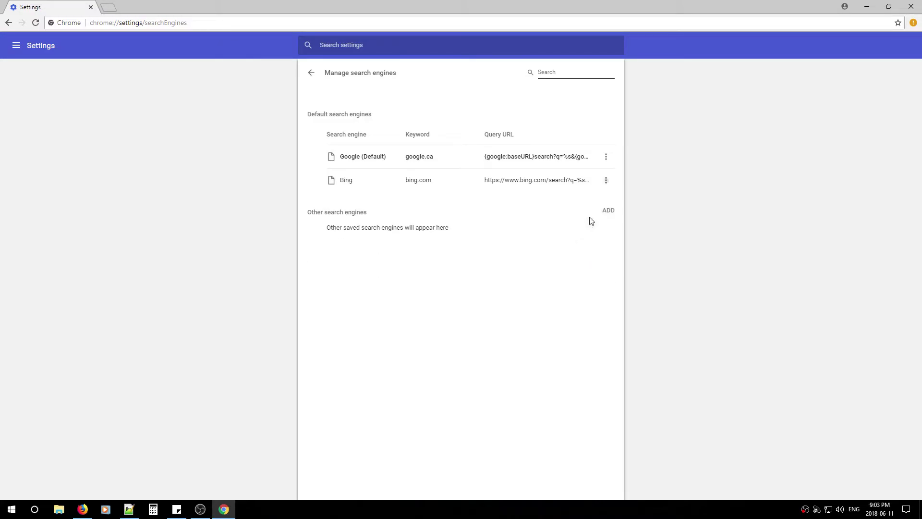
{"action": "left_click", "coordinate": [606, 179]}
{"action": "left_click", "coordinate": [605, 215]}
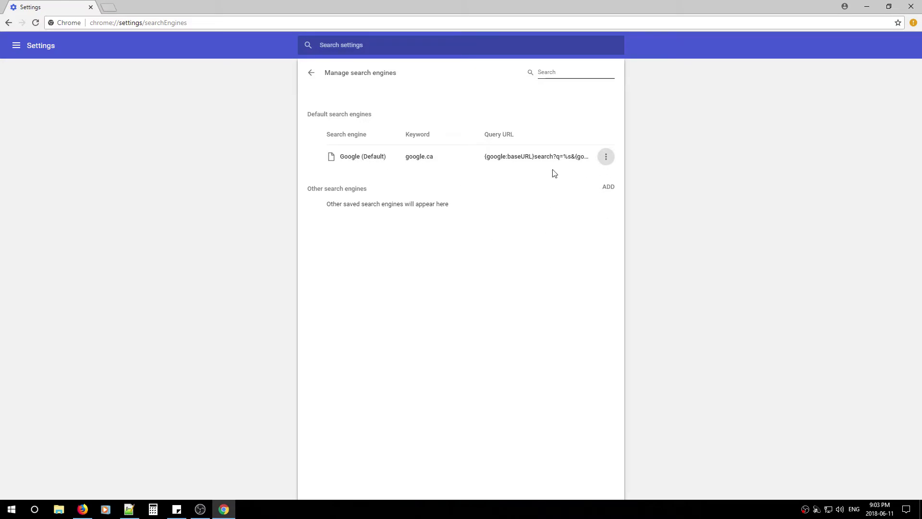
Step: Return to the main Settings page and review the Default browser and On startup sections
{"action": "left_click", "coordinate": [312, 73]}
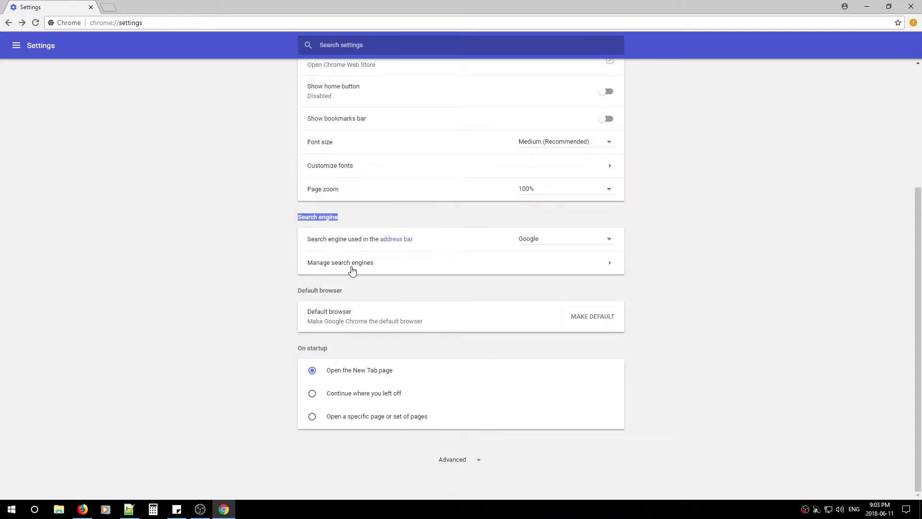
{"action": "left_click_drag", "start_coordinate": [295, 295], "coordinate": [344, 291]}
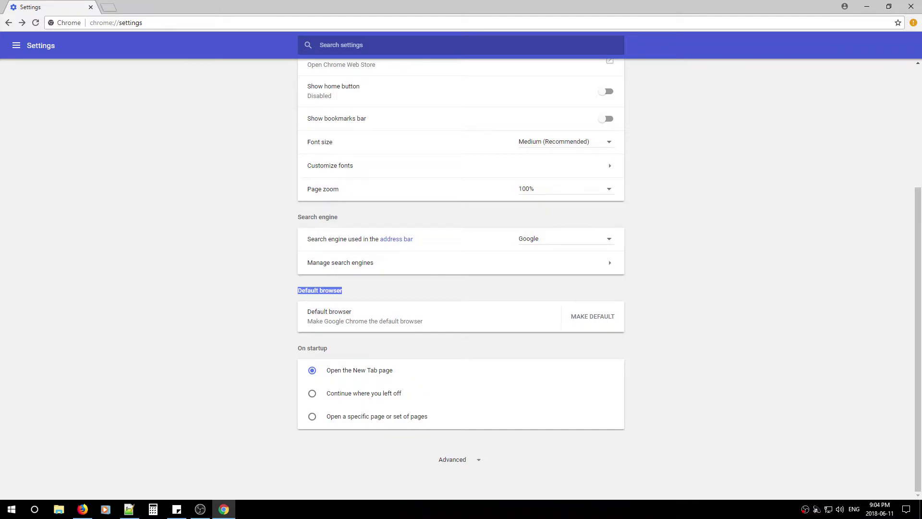
{"action": "left_click", "coordinate": [241, 337]}
{"action": "scroll", "coordinate": [301, 333], "scroll_direction": "up", "scroll_amount": 1}
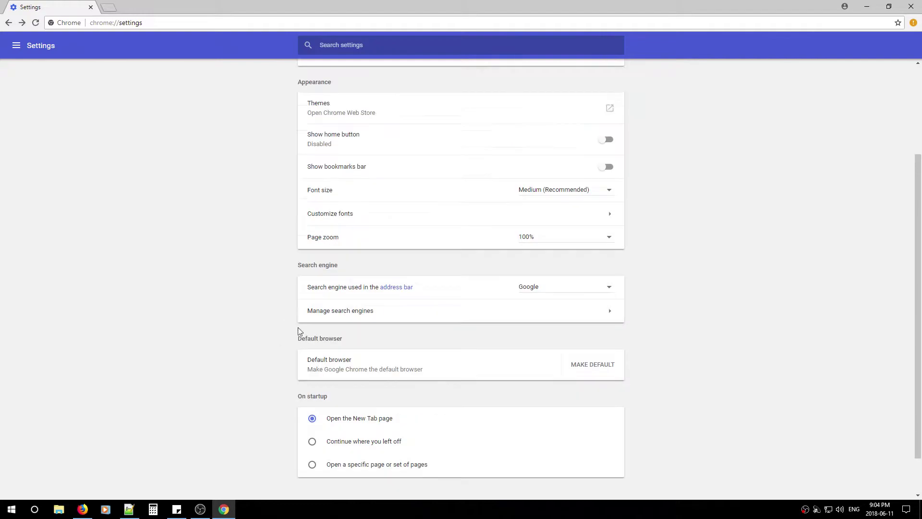
{"action": "left_click_drag", "start_coordinate": [299, 400], "coordinate": [356, 397]}
{"action": "scroll", "coordinate": [349, 400], "scroll_direction": "down", "scroll_amount": 1}
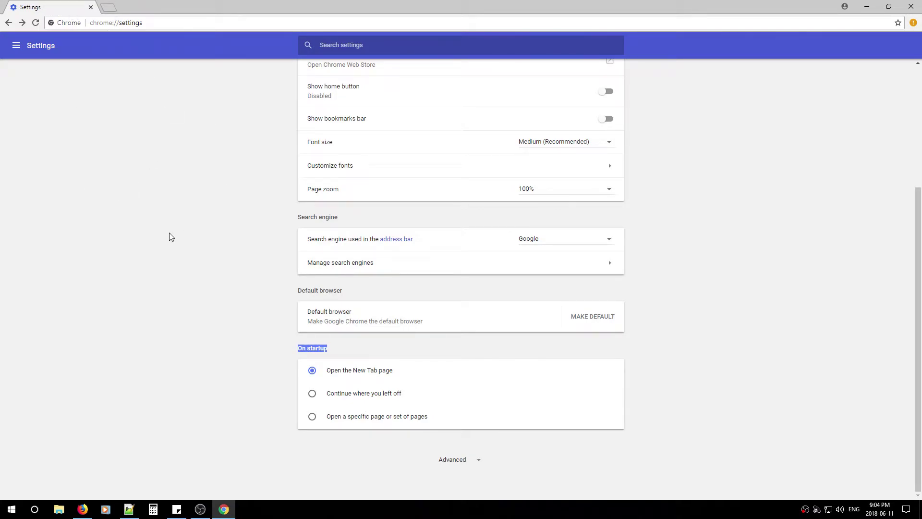
{"action": "left_click", "coordinate": [185, 328]}
Step: Expand Advanced and turn off the navigation-error service and both prediction services
{"action": "left_click", "coordinate": [455, 462]}
{"action": "scroll", "coordinate": [342, 418], "scroll_direction": "down", "scroll_amount": 3}
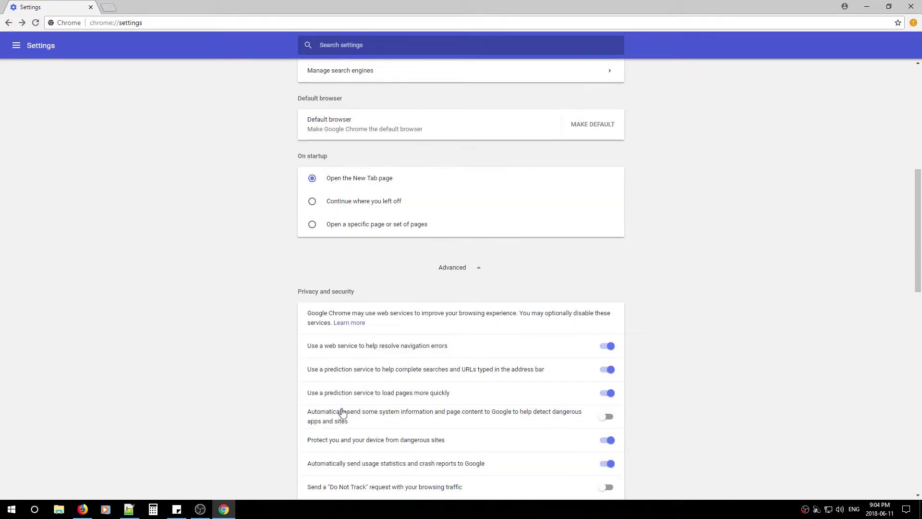
{"action": "scroll", "coordinate": [342, 414], "scroll_direction": "down", "scroll_amount": 2}
{"action": "scroll", "coordinate": [342, 412], "scroll_direction": "down", "scroll_amount": 1}
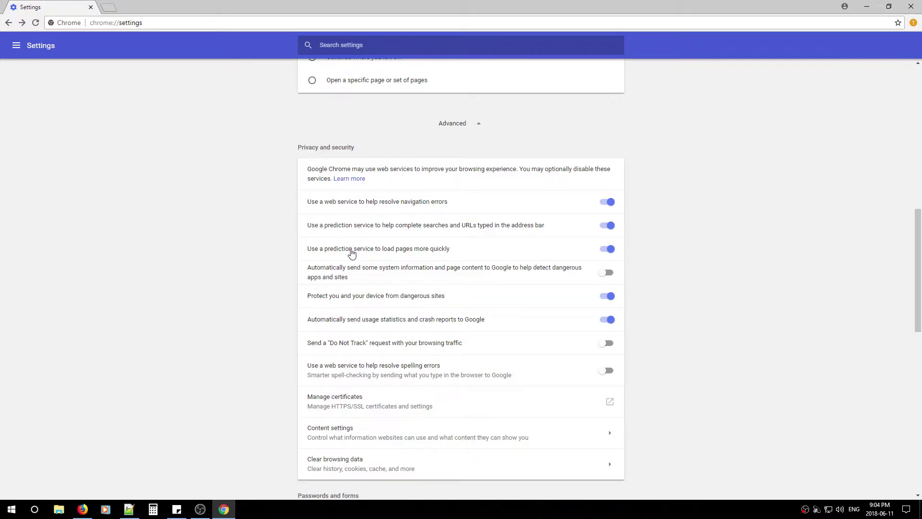
{"action": "left_click", "coordinate": [608, 203]}
{"action": "left_click", "coordinate": [610, 226]}
{"action": "left_click", "coordinate": [611, 249]}
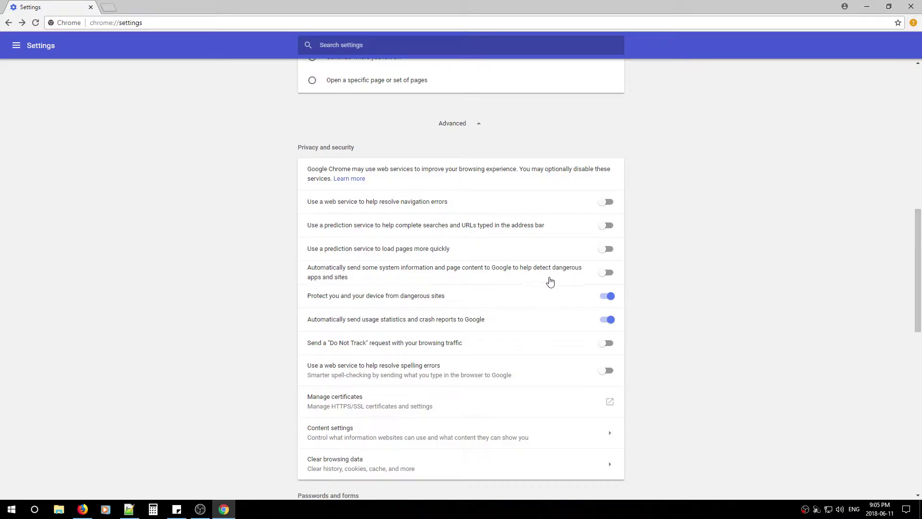
Step: Adjust the remaining privacy toggles, enabling system-information reporting for dangerous apps
{"action": "left_click", "coordinate": [610, 296]}
{"action": "left_click", "coordinate": [609, 278]}
{"action": "scroll", "coordinate": [478, 386], "scroll_direction": "down", "scroll_amount": 2}
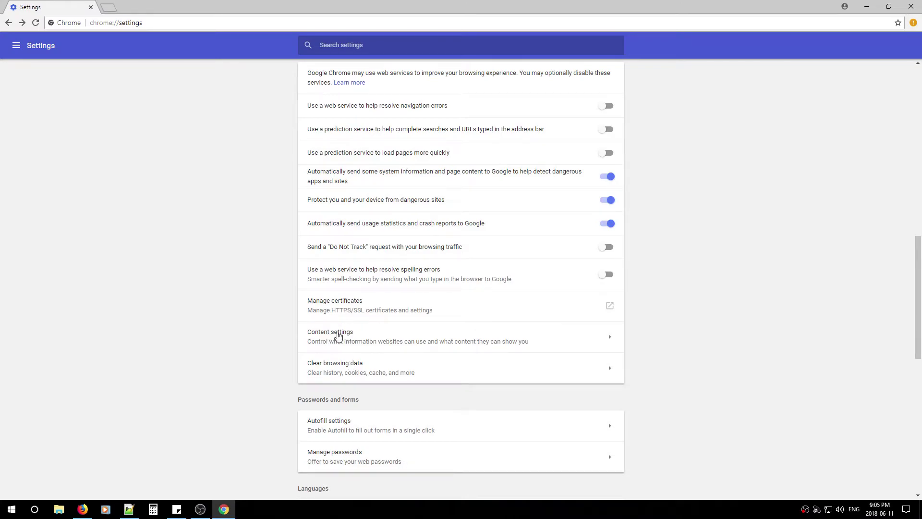
Step: In Cookies, keep local data only until quitting and block third-party cookies
{"action": "left_click", "coordinate": [333, 337]}
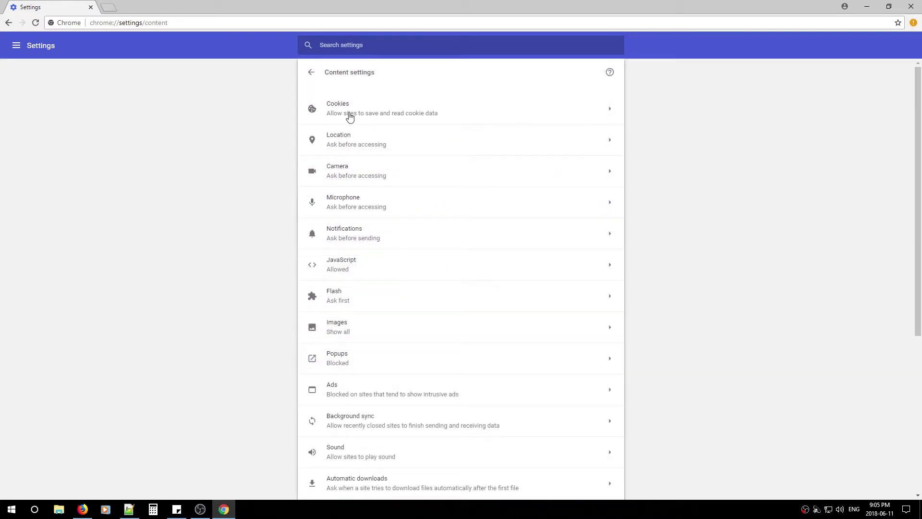
{"action": "left_click", "coordinate": [344, 109]}
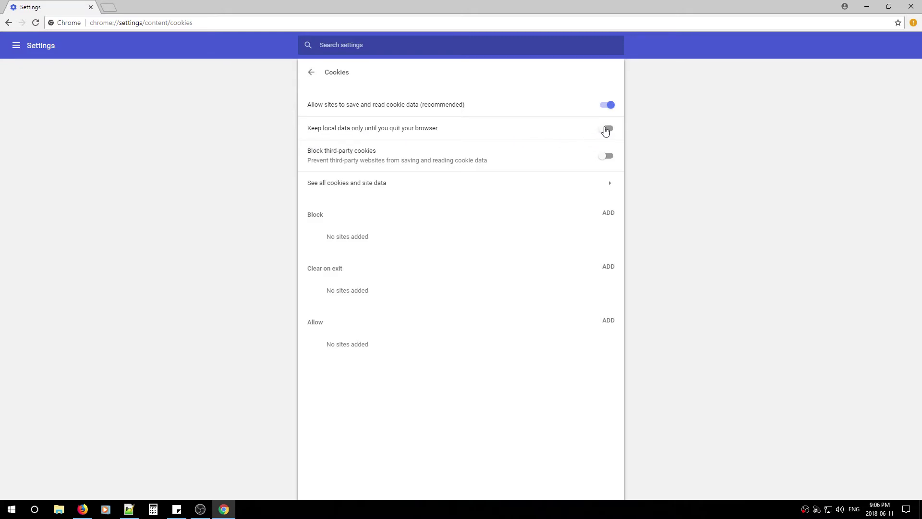
{"action": "left_click", "coordinate": [607, 130]}
{"action": "left_click", "coordinate": [606, 157]}
{"action": "left_click", "coordinate": [312, 73]}
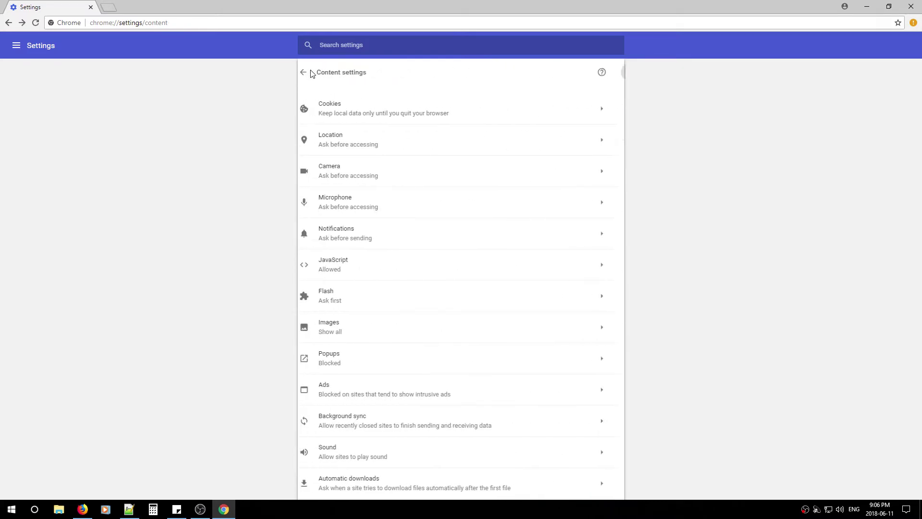
{"action": "left_click", "coordinate": [344, 143]}
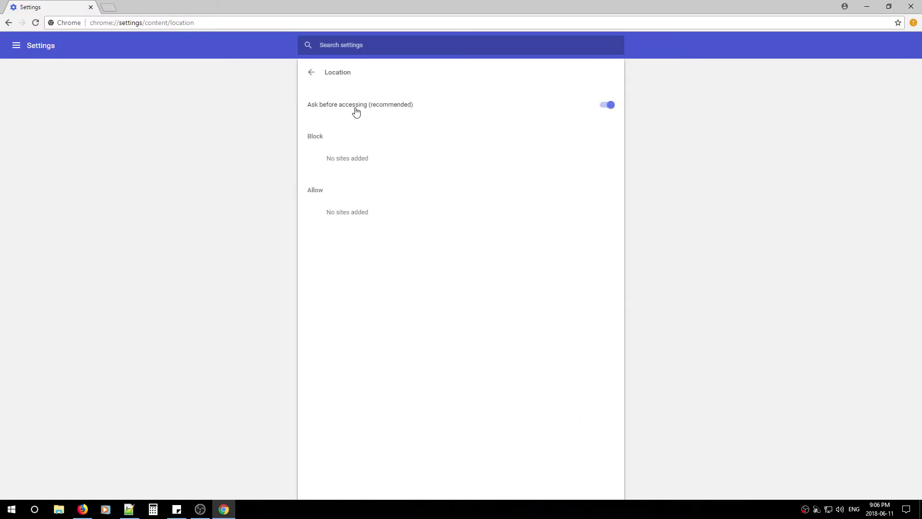
{"action": "left_click", "coordinate": [313, 74]}
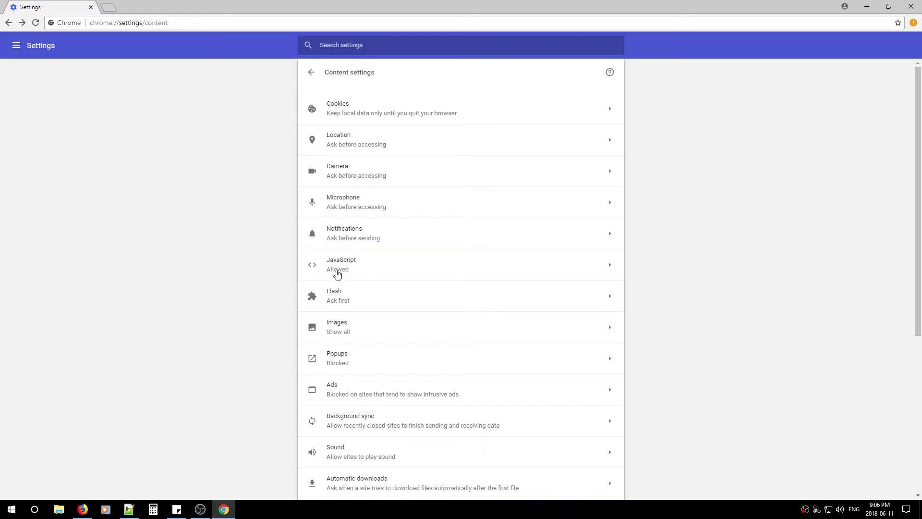
{"action": "scroll", "coordinate": [338, 272], "scroll_direction": "down", "scroll_amount": 2}
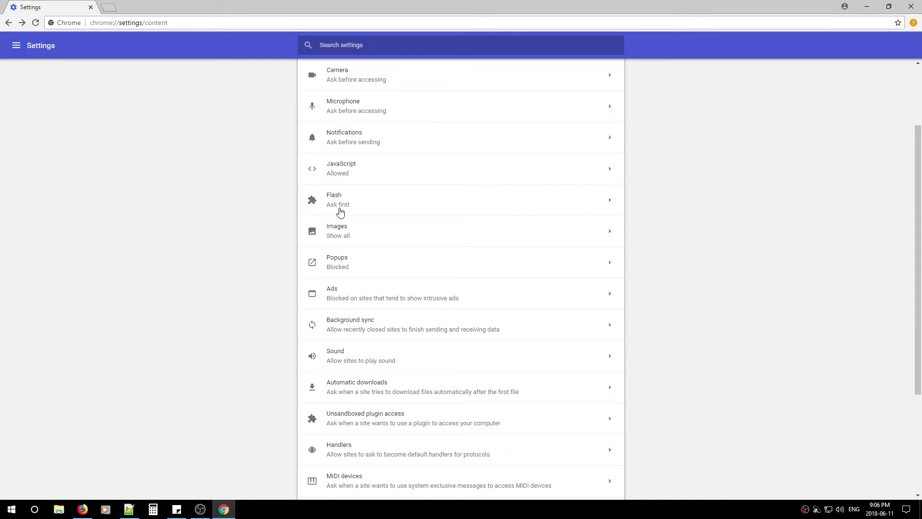
{"action": "scroll", "coordinate": [341, 210], "scroll_direction": "down", "scroll_amount": 1}
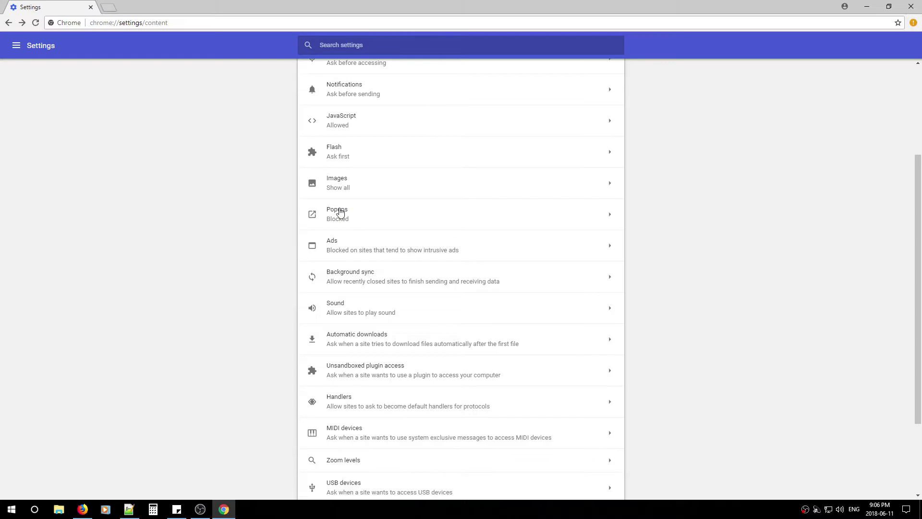
{"action": "scroll", "coordinate": [339, 213], "scroll_direction": "down", "scroll_amount": 1}
{"action": "scroll", "coordinate": [341, 183], "scroll_direction": "down", "scroll_amount": 2}
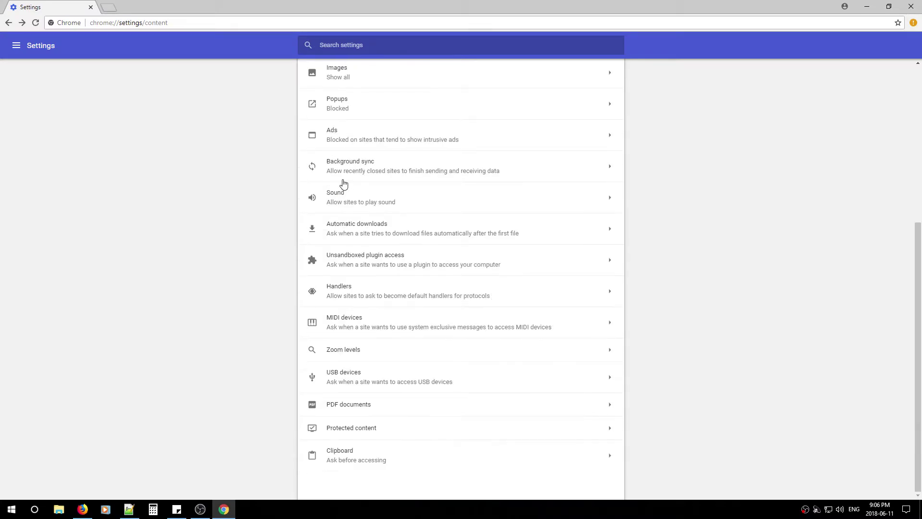
{"action": "left_click", "coordinate": [337, 112]}
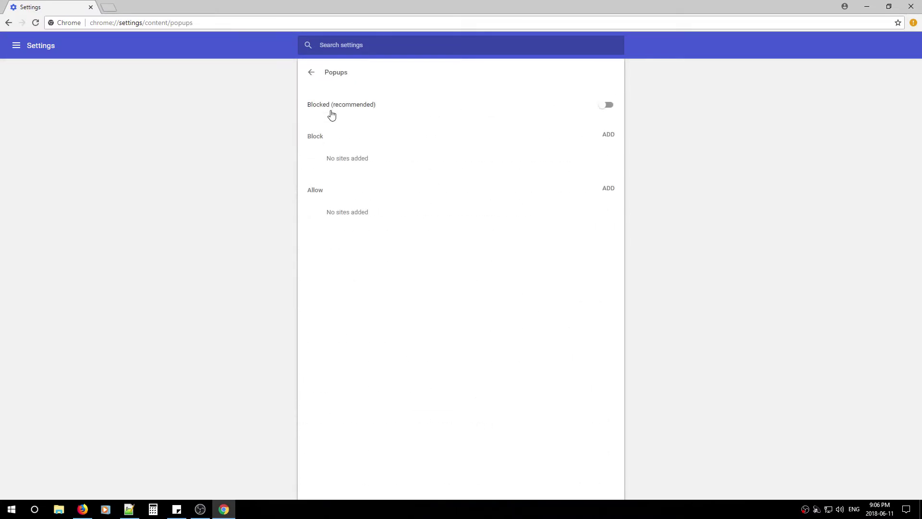
{"action": "left_click", "coordinate": [311, 73]}
{"action": "scroll", "coordinate": [387, 255], "scroll_direction": "down", "scroll_amount": 4}
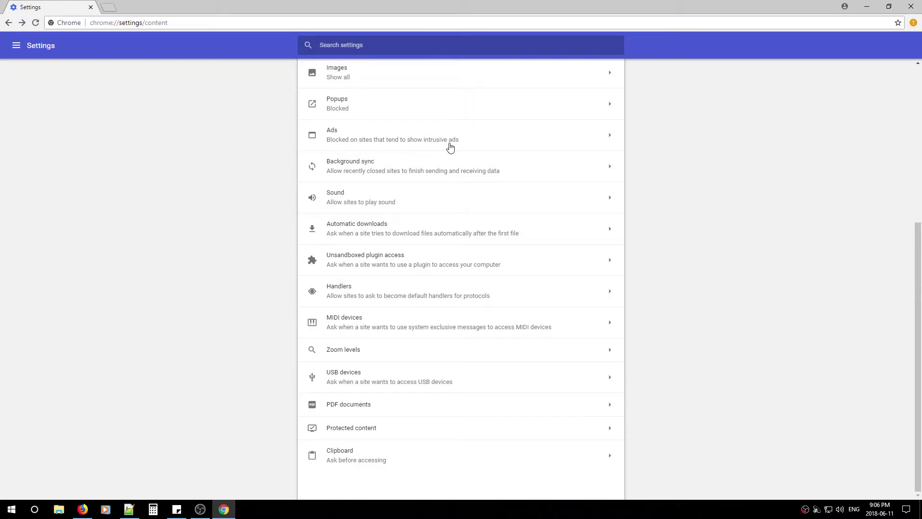
{"action": "left_click", "coordinate": [340, 140]}
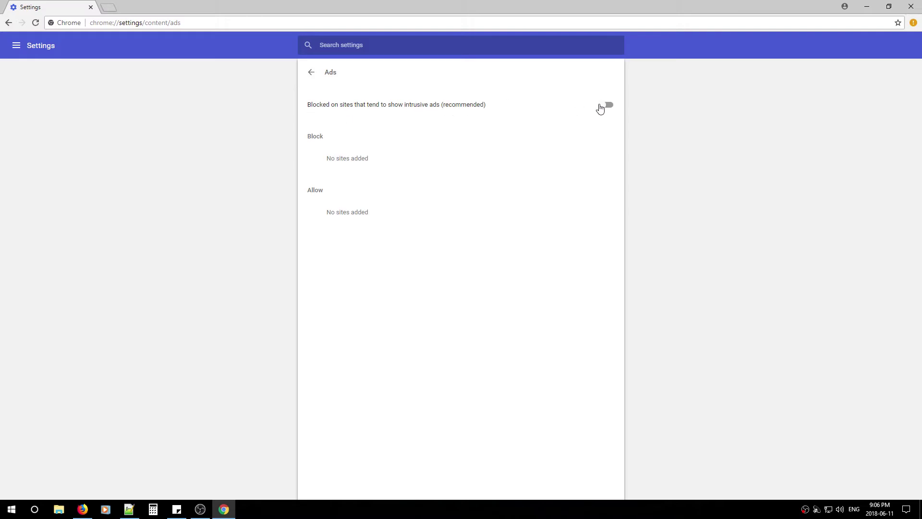
{"action": "left_click", "coordinate": [603, 106]}
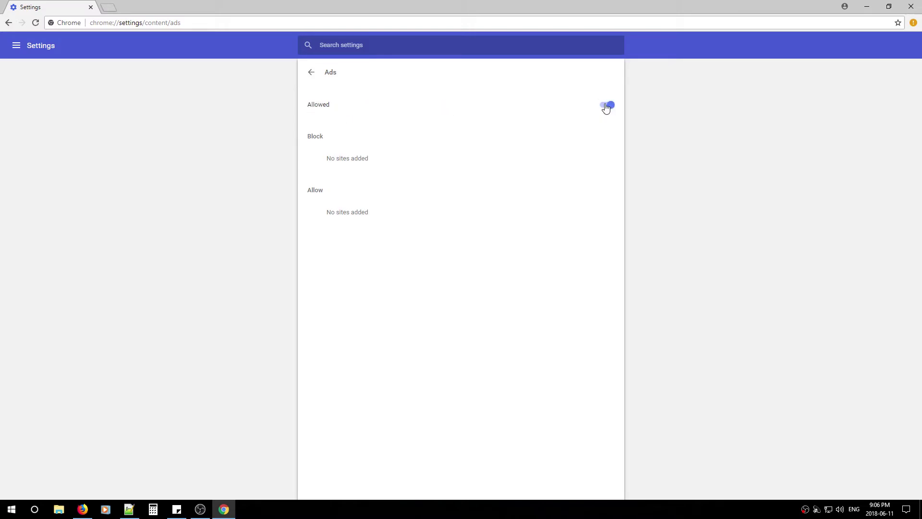
{"action": "left_click", "coordinate": [606, 109]}
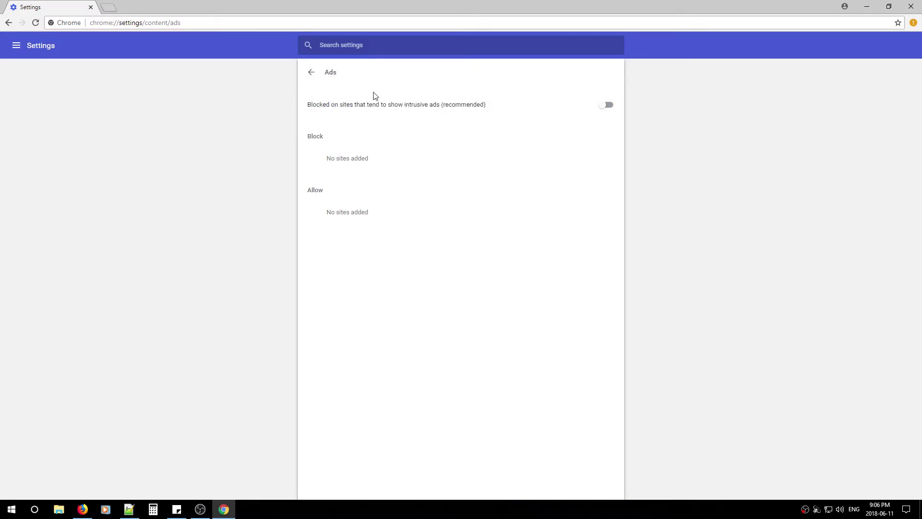
{"action": "left_click", "coordinate": [313, 74]}
{"action": "scroll", "coordinate": [355, 288], "scroll_direction": "down", "scroll_amount": 3}
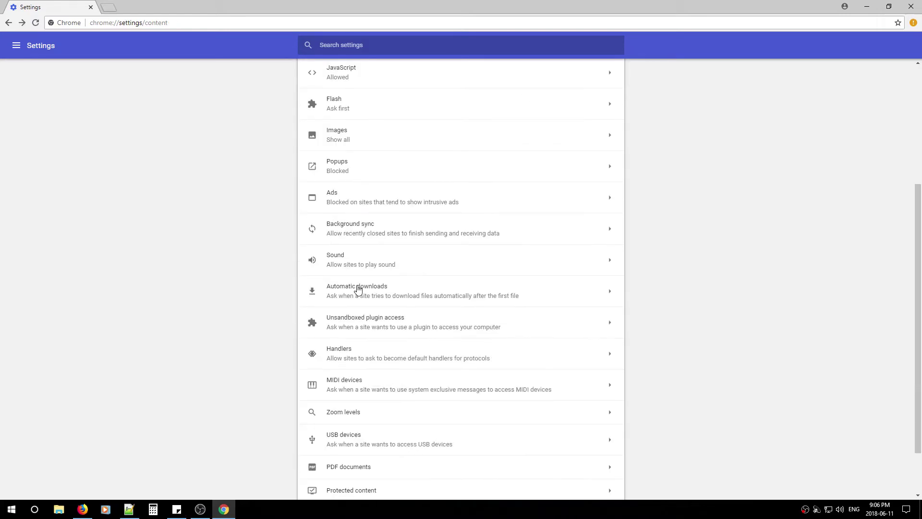
{"action": "scroll", "coordinate": [358, 290], "scroll_direction": "down", "scroll_amount": 1}
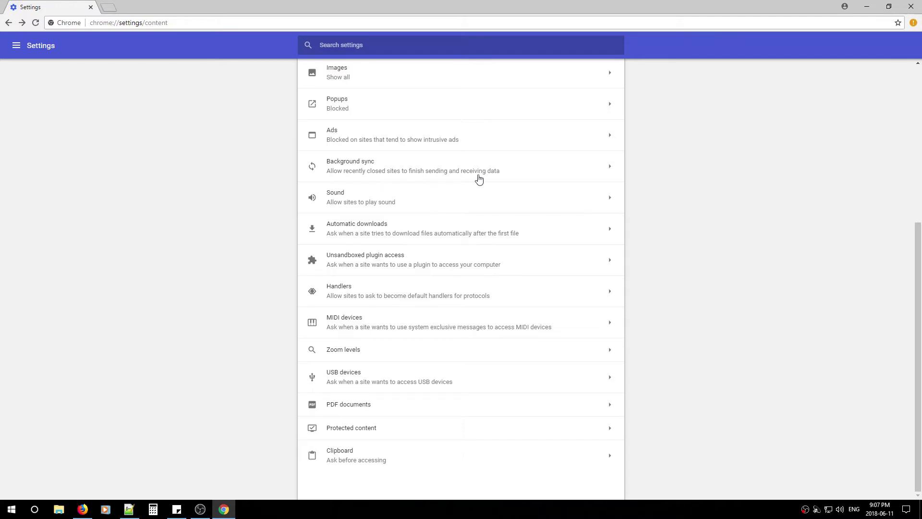
Step: Turn off Background sync so closed sites cannot finish data syncs
{"action": "left_click", "coordinate": [401, 173]}
{"action": "left_click", "coordinate": [607, 106]}
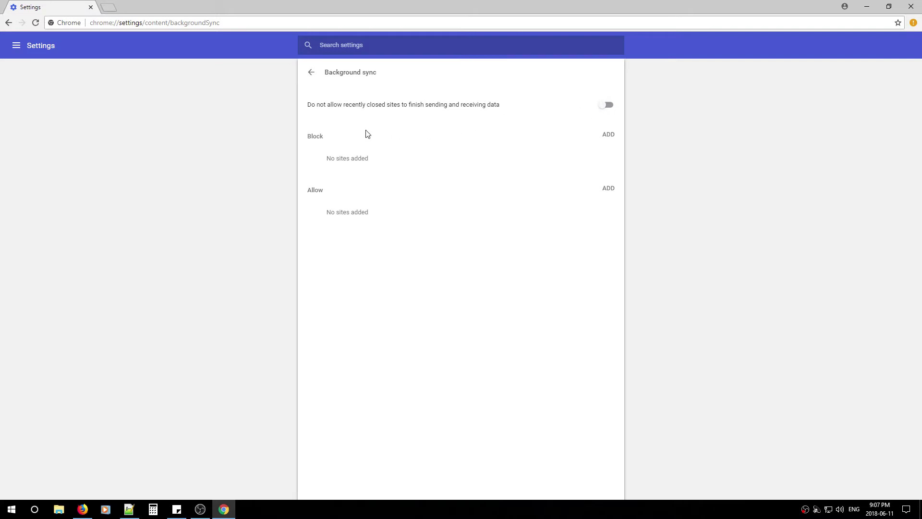
{"action": "left_click", "coordinate": [311, 74]}
{"action": "scroll", "coordinate": [414, 210], "scroll_direction": "down", "scroll_amount": 1}
{"action": "scroll", "coordinate": [408, 232], "scroll_direction": "down", "scroll_amount": 1}
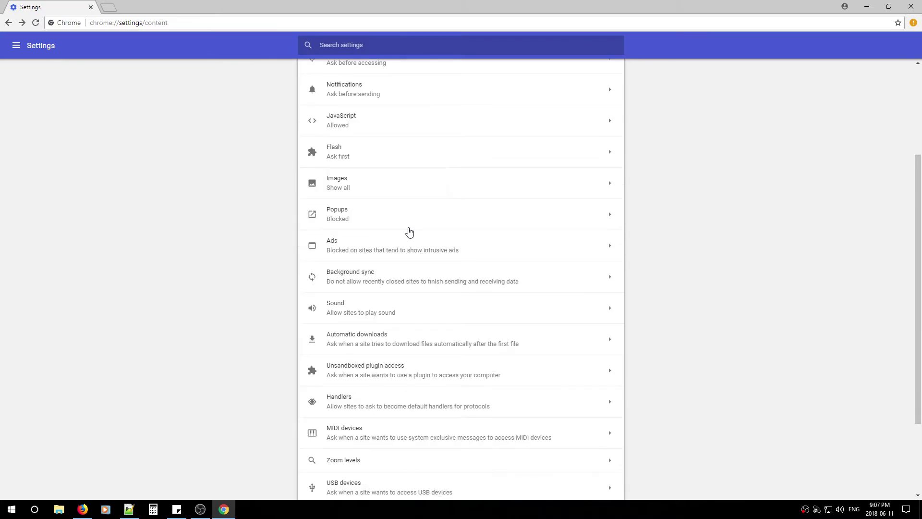
{"action": "scroll", "coordinate": [409, 232], "scroll_direction": "down", "scroll_amount": 1}
{"action": "scroll", "coordinate": [401, 233], "scroll_direction": "down", "scroll_amount": 1}
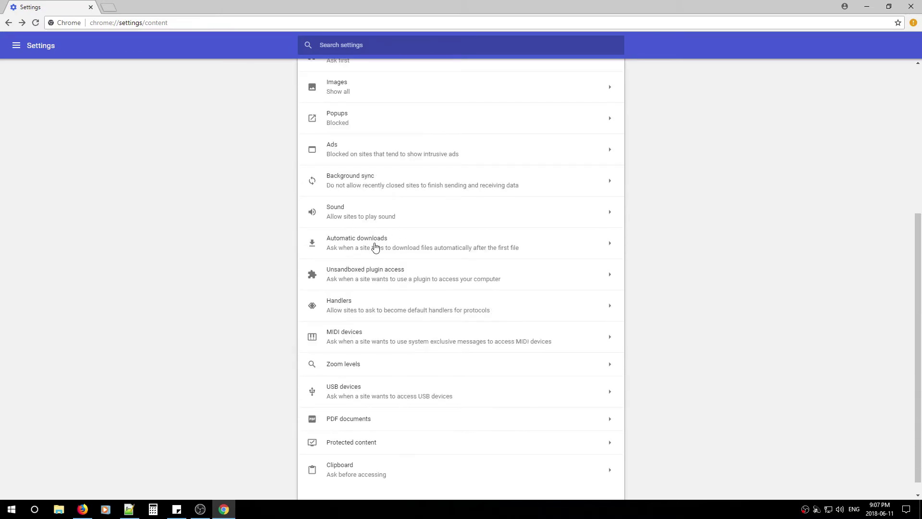
{"action": "scroll", "coordinate": [373, 247], "scroll_direction": "down", "scroll_amount": 1}
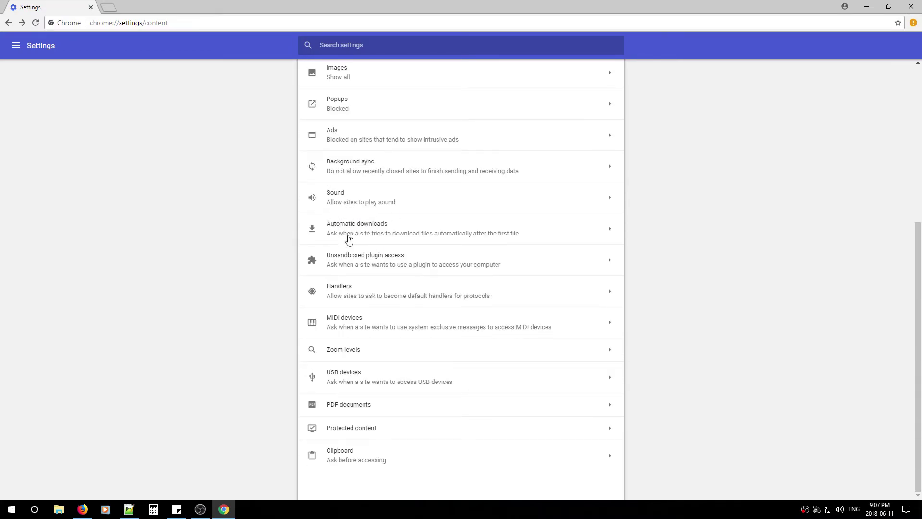
Step: Turn off Automatic downloads so no site can download multiple files automatically
{"action": "left_click", "coordinate": [349, 233]}
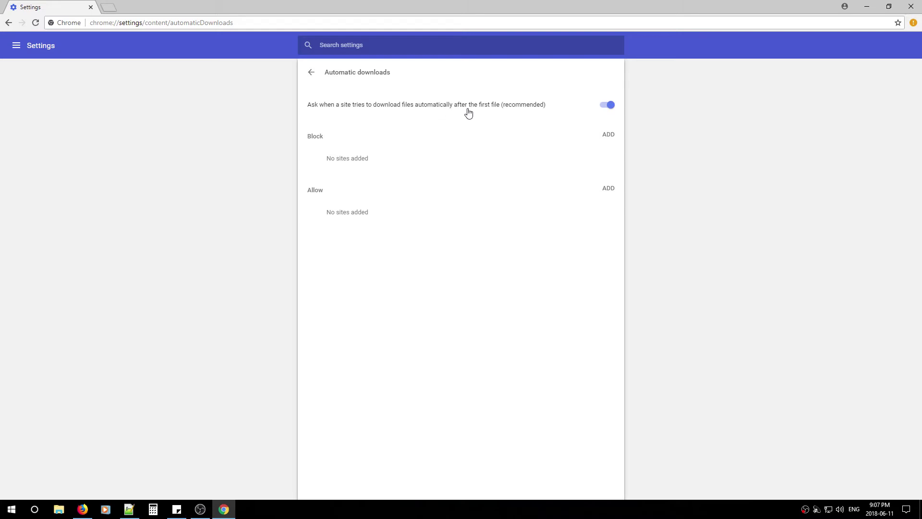
{"action": "left_click", "coordinate": [609, 107]}
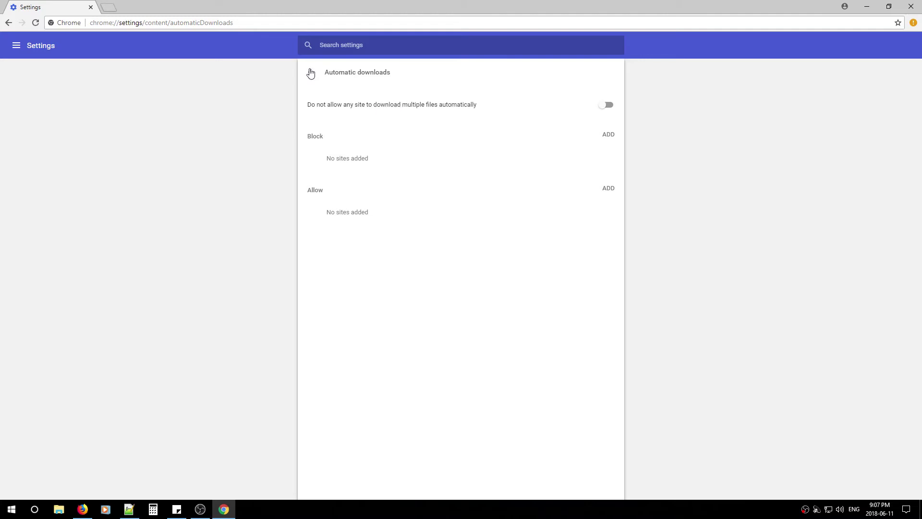
{"action": "left_click", "coordinate": [312, 75]}
{"action": "scroll", "coordinate": [374, 288], "scroll_direction": "down", "scroll_amount": 3}
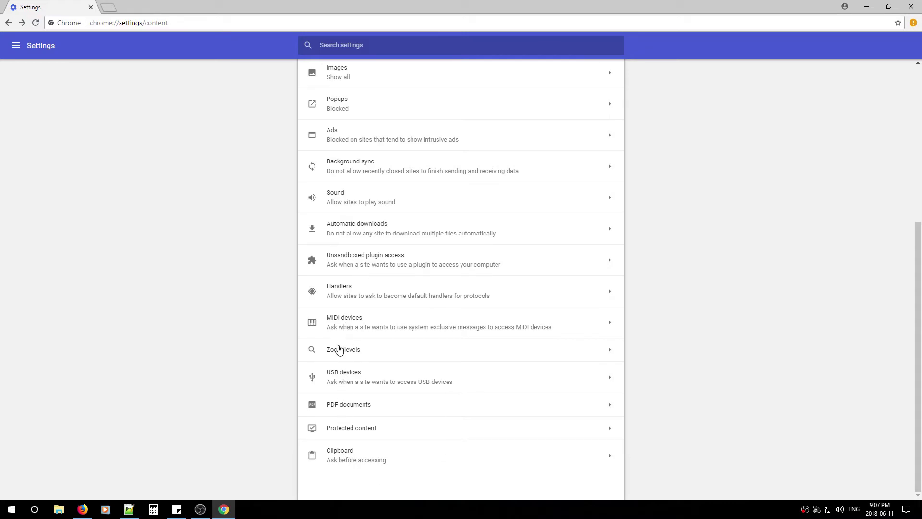
{"action": "scroll", "coordinate": [319, 194], "scroll_direction": "up", "scroll_amount": 5}
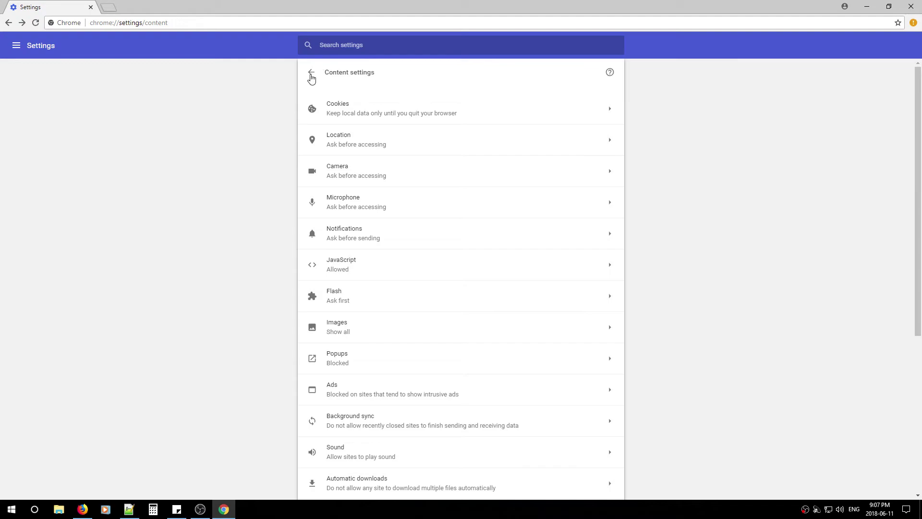
Step: Turn off automatic form filling in the Autofill settings
{"action": "left_click", "coordinate": [312, 77]}
{"action": "scroll", "coordinate": [357, 346], "scroll_direction": "down", "scroll_amount": 2}
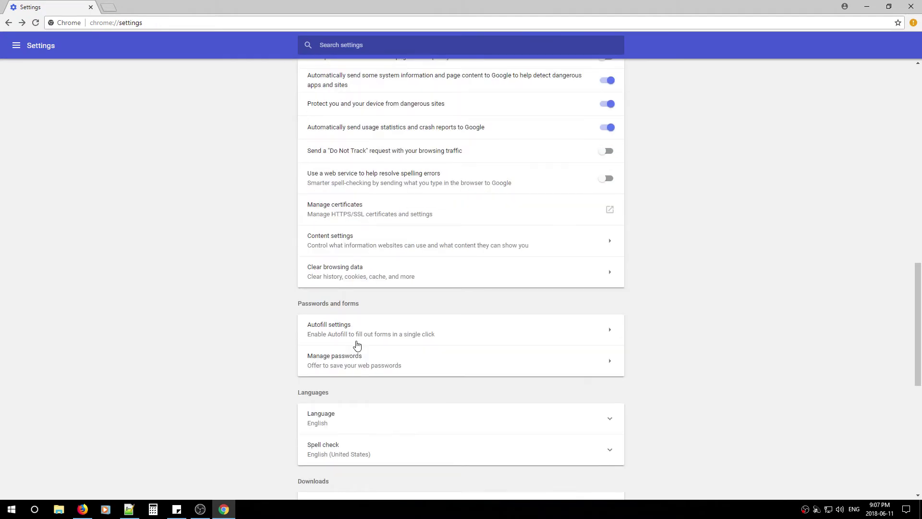
{"action": "scroll", "coordinate": [333, 226], "scroll_direction": "down", "scroll_amount": 1}
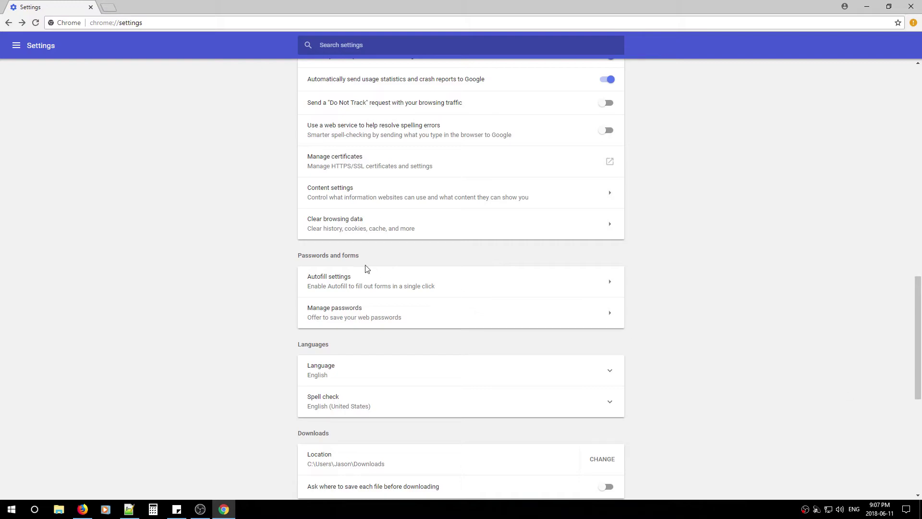
{"action": "left_click_drag", "start_coordinate": [292, 259], "coordinate": [364, 256]}
{"action": "left_click", "coordinate": [325, 281]}
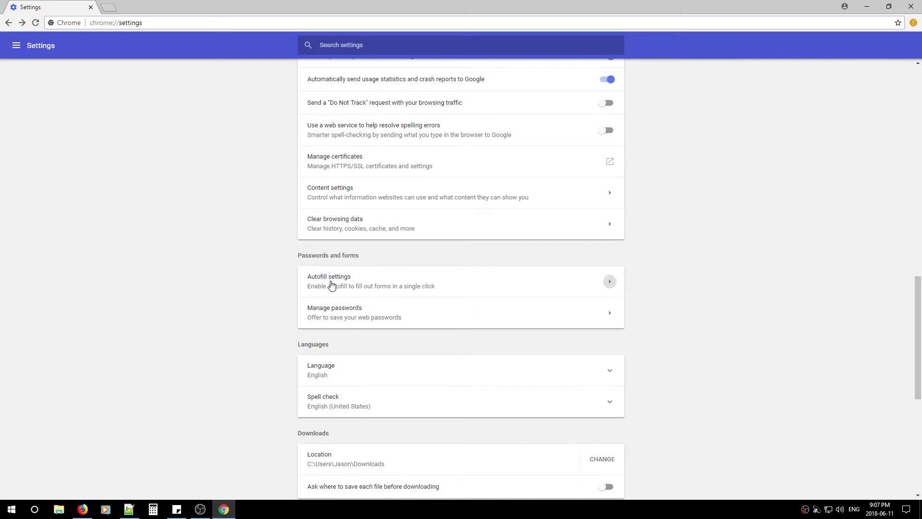
{"action": "left_click", "coordinate": [608, 106]}
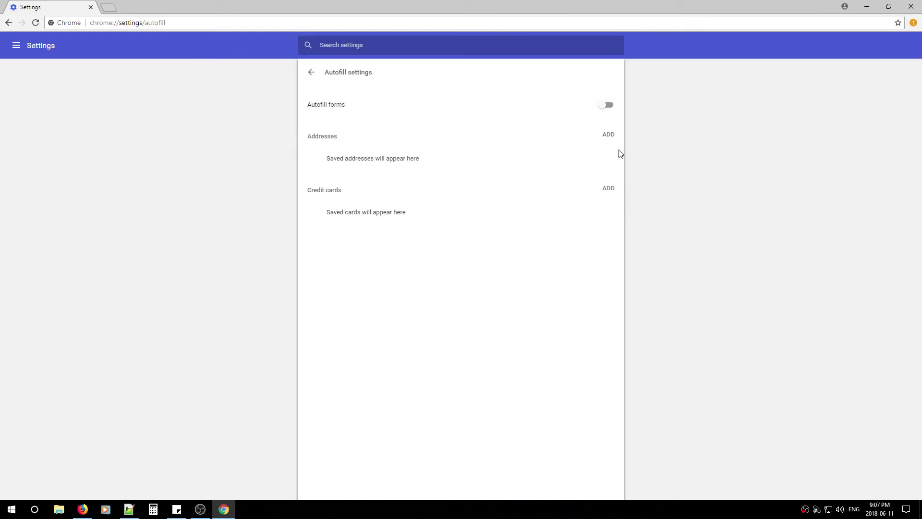
{"action": "left_click", "coordinate": [312, 72]}
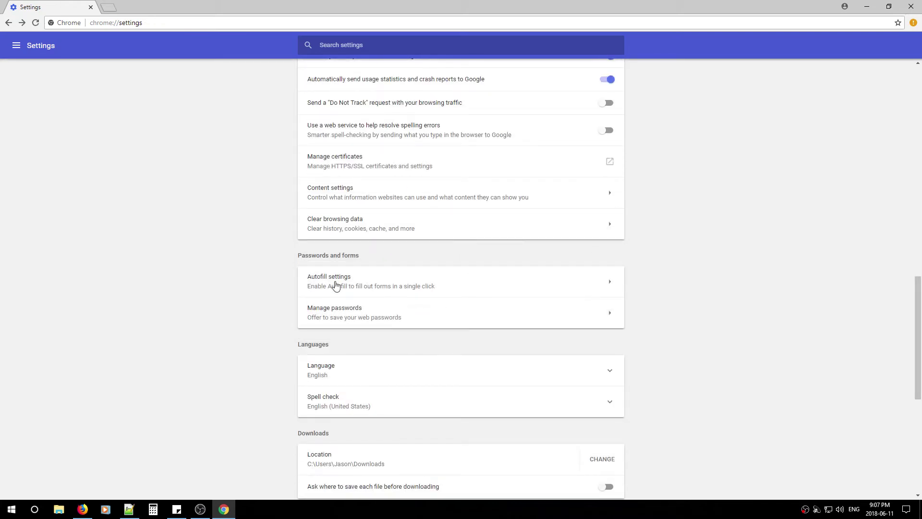
Step: In Manage passwords, turn off Offer to save passwords and Auto Sign-in
{"action": "left_click", "coordinate": [342, 317]}
{"action": "left_click", "coordinate": [608, 105]}
{"action": "left_click", "coordinate": [609, 138]}
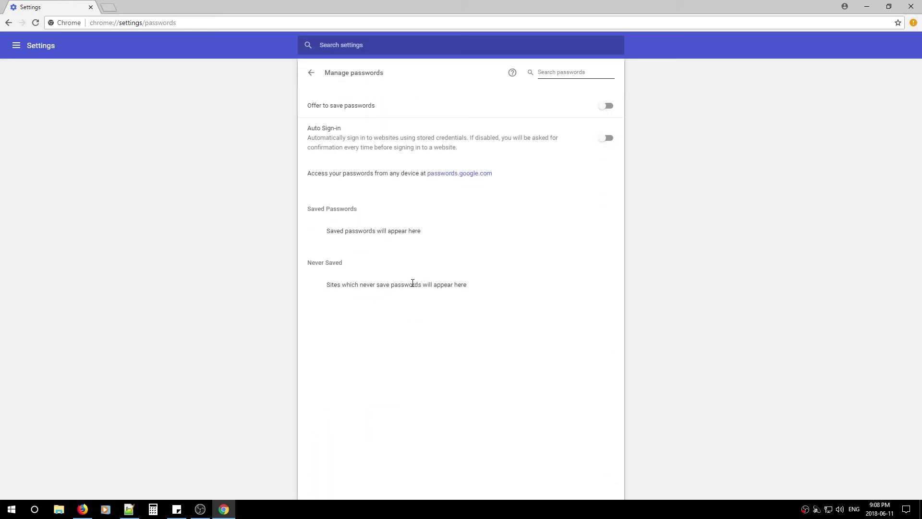
Step: Enable 'Ask where to save each file' under Downloads and disable background apps under System
{"action": "left_click", "coordinate": [311, 72]}
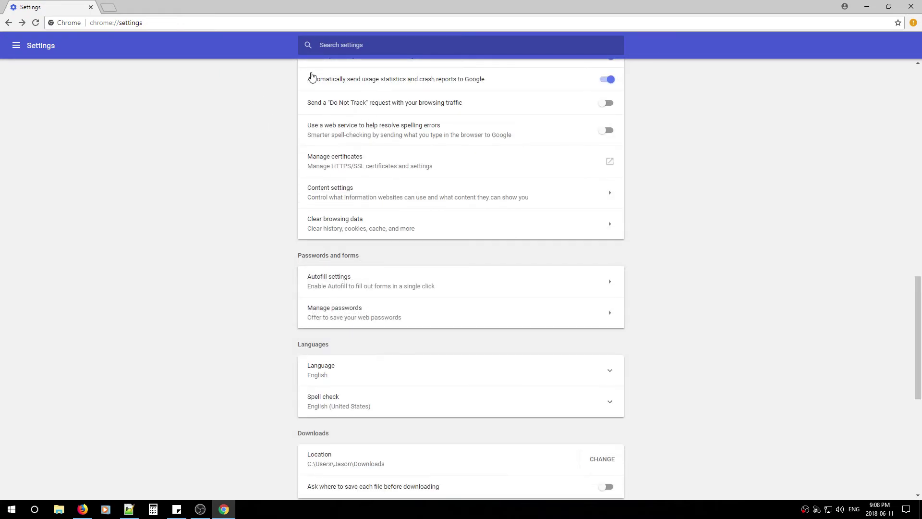
{"action": "scroll", "coordinate": [400, 319], "scroll_direction": "down", "scroll_amount": 2}
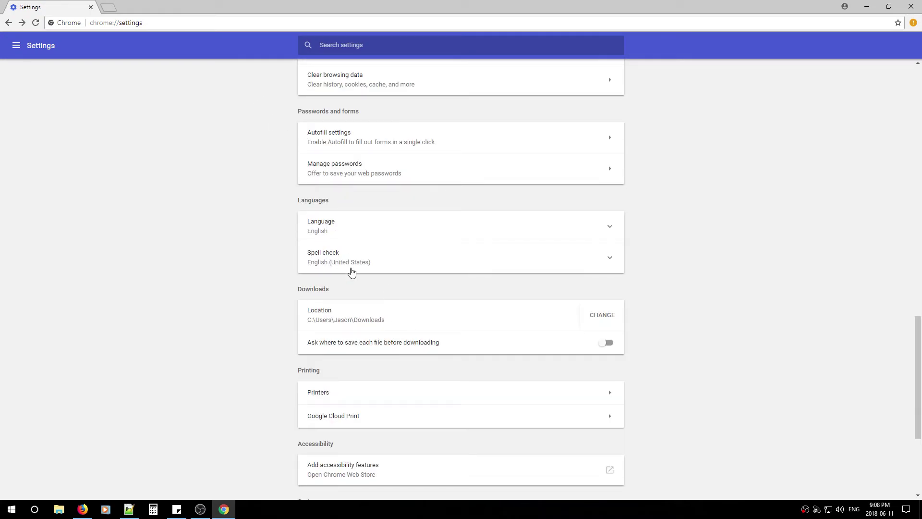
{"action": "scroll", "coordinate": [347, 264], "scroll_direction": "down", "scroll_amount": 1}
{"action": "left_click_drag", "start_coordinate": [293, 244], "coordinate": [352, 248]}
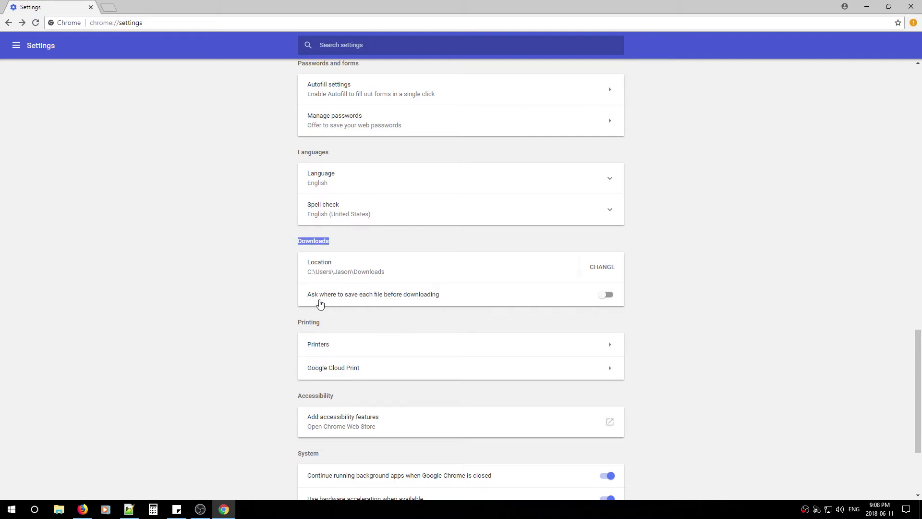
{"action": "left_click", "coordinate": [606, 294]}
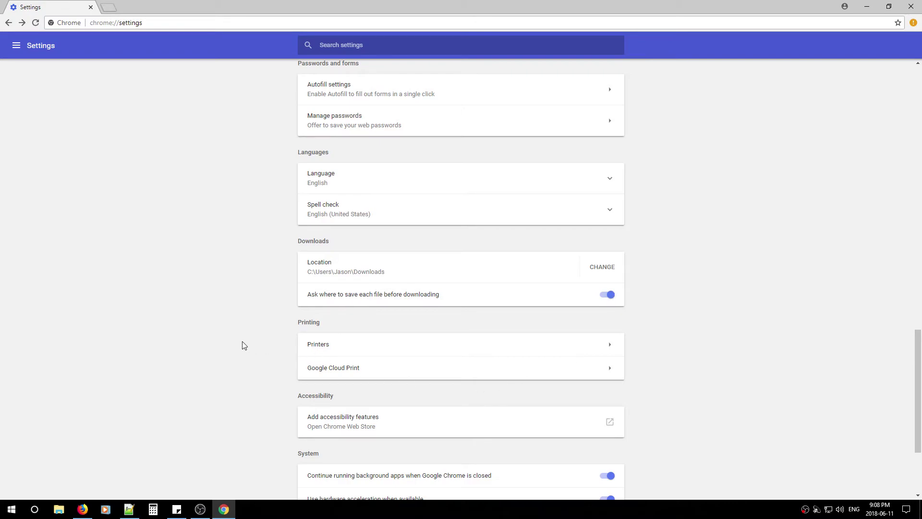
{"action": "scroll", "coordinate": [243, 345], "scroll_direction": "down", "scroll_amount": 2}
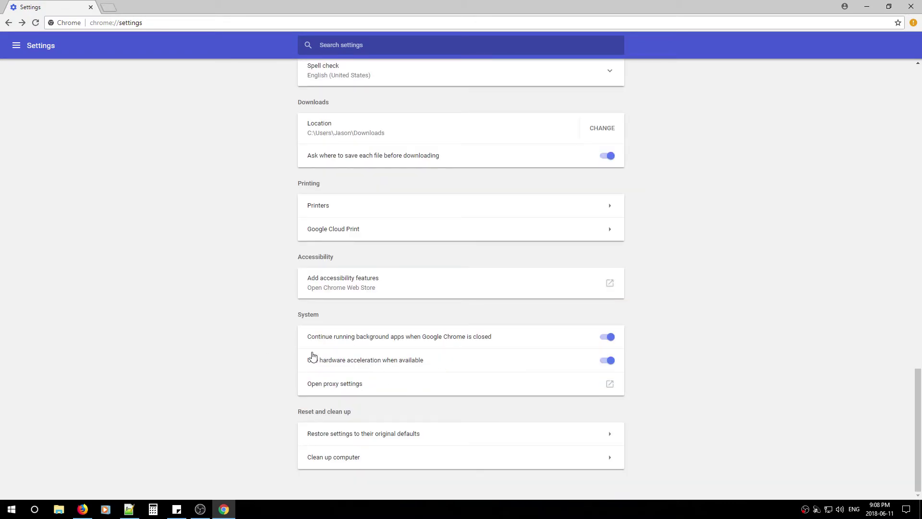
{"action": "left_click_drag", "start_coordinate": [302, 313], "coordinate": [328, 321]}
{"action": "left_click", "coordinate": [610, 338]}
Step: Review the LAN settings in Internet Properties with no proxy enabled, then close both dialogs with OK
{"action": "left_click", "coordinate": [610, 384]}
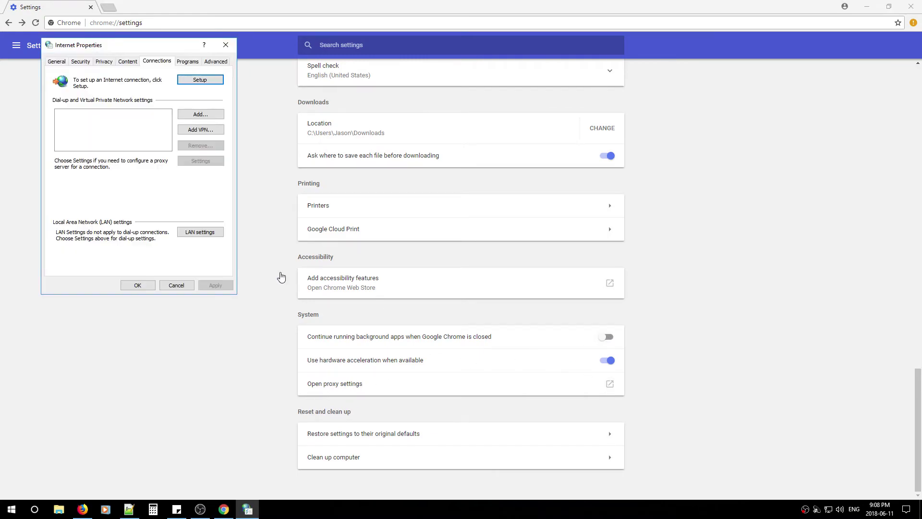
{"action": "left_click", "coordinate": [195, 236]}
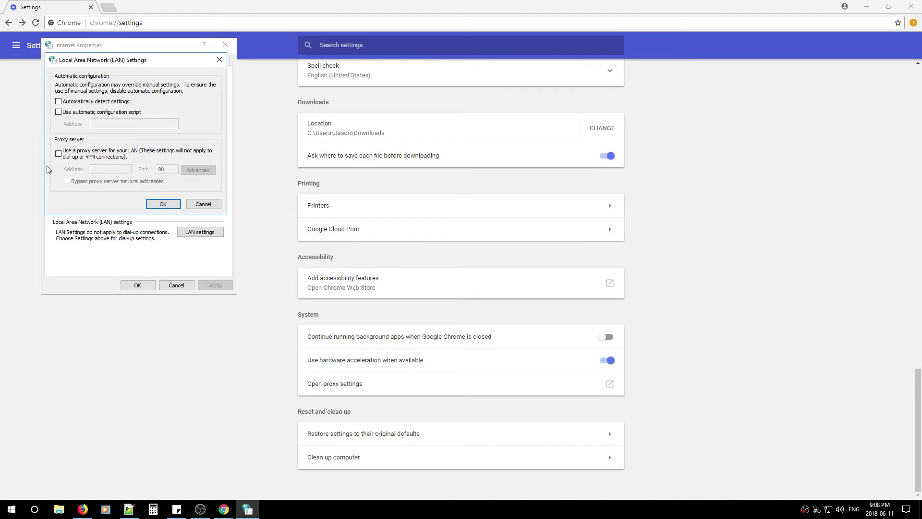
{"action": "left_click", "coordinate": [164, 205]}
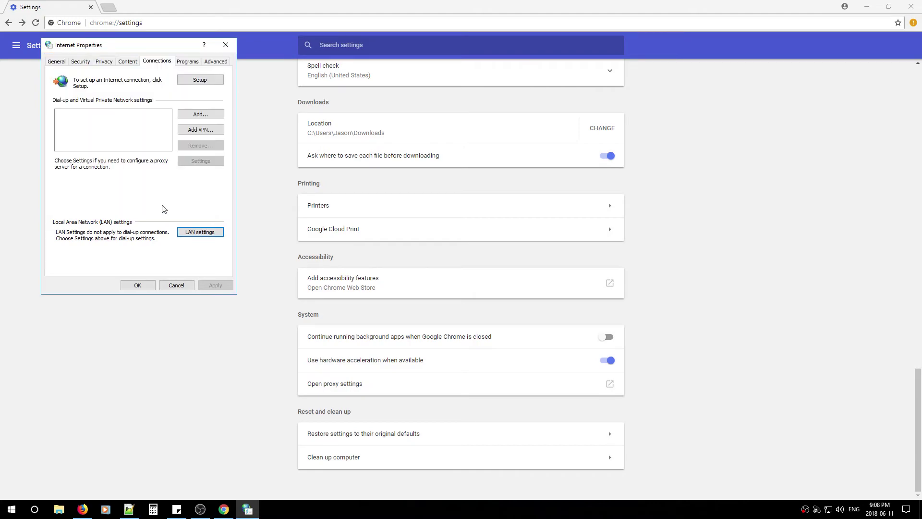
{"action": "left_click", "coordinate": [149, 285]}
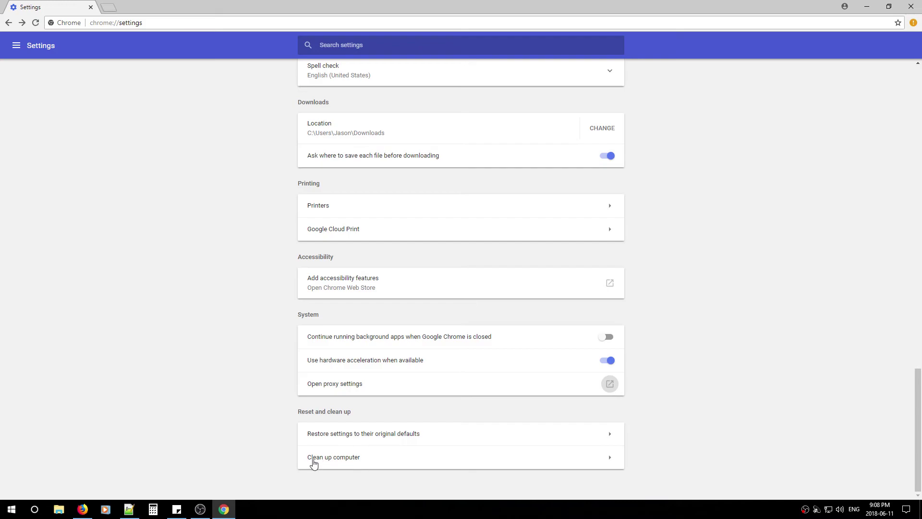
{"action": "left_click", "coordinate": [340, 460]}
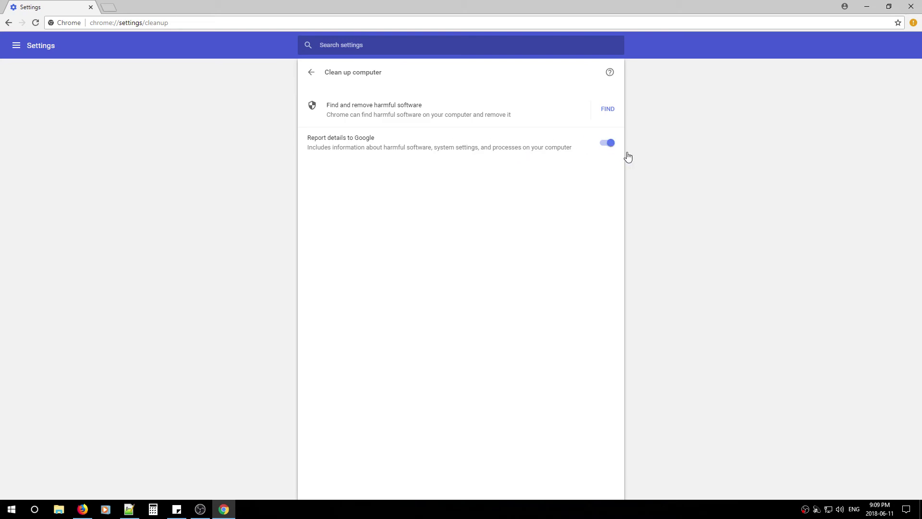
{"action": "left_click", "coordinate": [311, 73]}
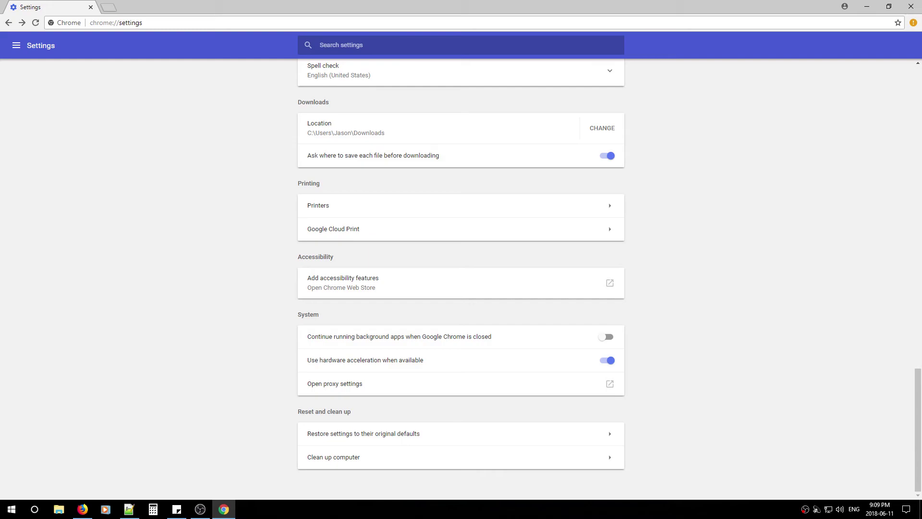
{"action": "scroll", "coordinate": [276, 369], "scroll_direction": "up", "scroll_amount": 5}
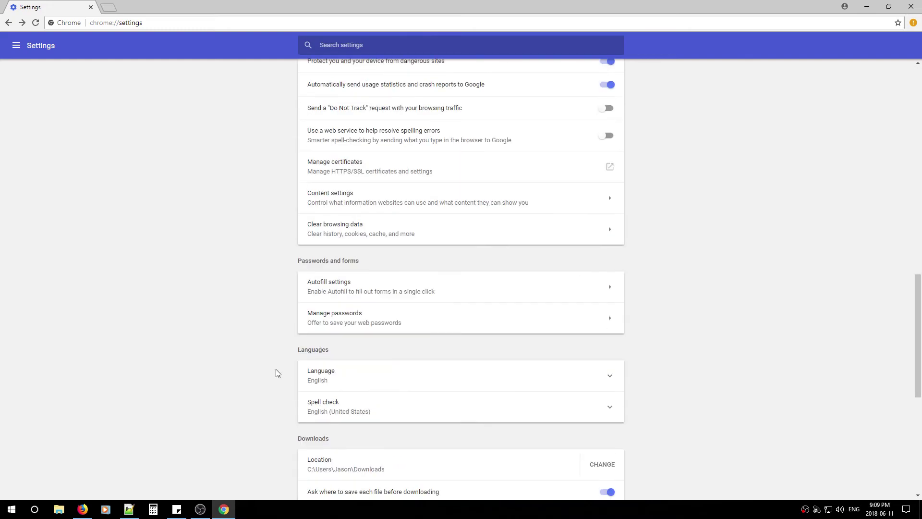
{"action": "scroll", "coordinate": [261, 365], "scroll_direction": "up", "scroll_amount": 8}
{"action": "scroll", "coordinate": [247, 361], "scroll_direction": "up", "scroll_amount": 5}
{"action": "scroll", "coordinate": [240, 306], "scroll_direction": "down", "scroll_amount": 4}
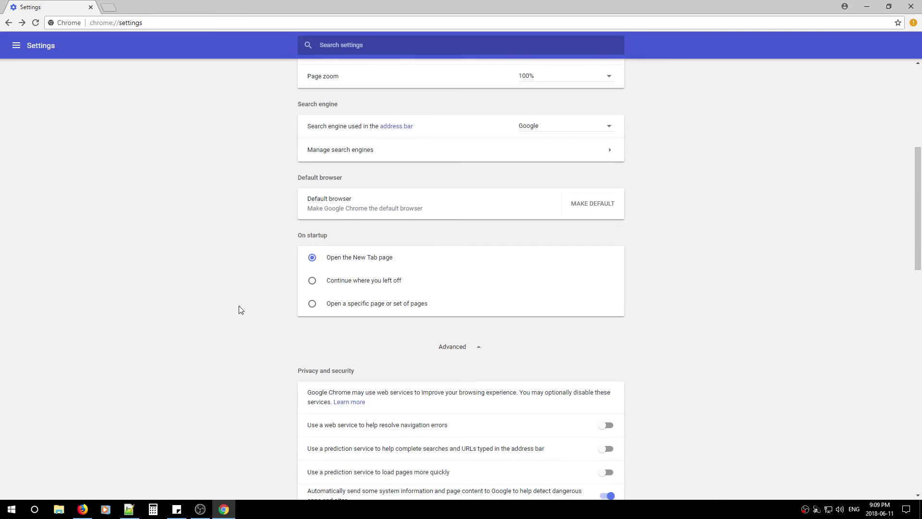
{"action": "scroll", "coordinate": [240, 310], "scroll_direction": "down", "scroll_amount": 3}
{"action": "scroll", "coordinate": [238, 309], "scroll_direction": "down", "scroll_amount": 4}
{"action": "scroll", "coordinate": [245, 267], "scroll_direction": "up", "scroll_amount": 1}
{"action": "scroll", "coordinate": [309, 267], "scroll_direction": "up", "scroll_amount": 1}
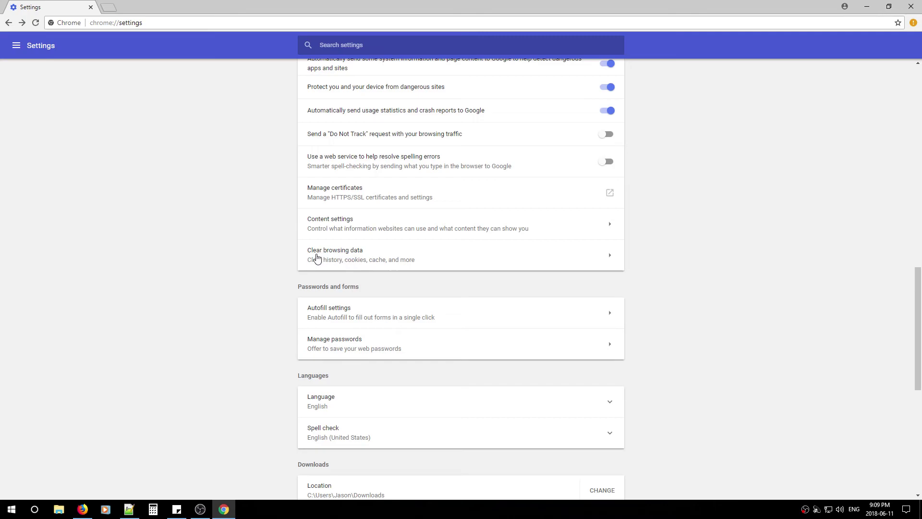
Step: Bring up the Clear browsing data dialog from Privacy and security
{"action": "left_click", "coordinate": [360, 258]}
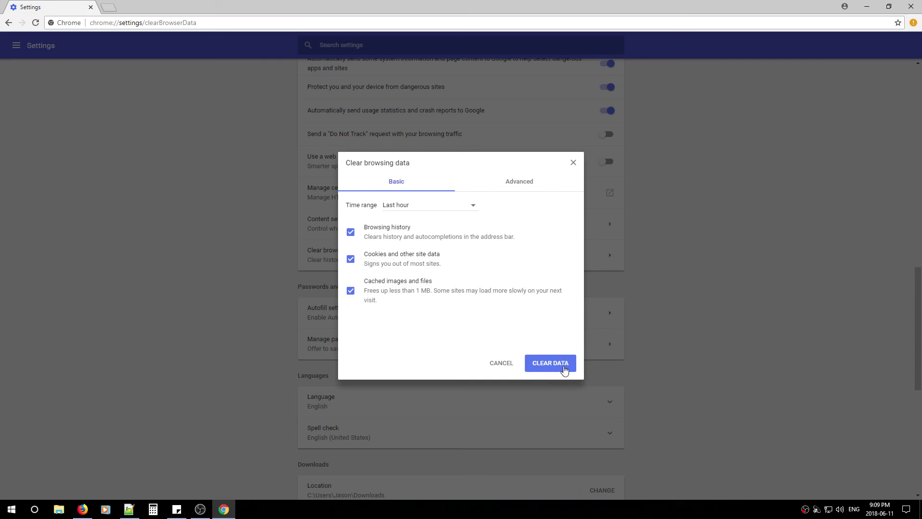
Step: Choose All time and tick passwords, autofill, content settings, hosted app data and media licenses under Advanced
{"action": "left_click", "coordinate": [410, 208]}
{"action": "left_click", "coordinate": [398, 246]}
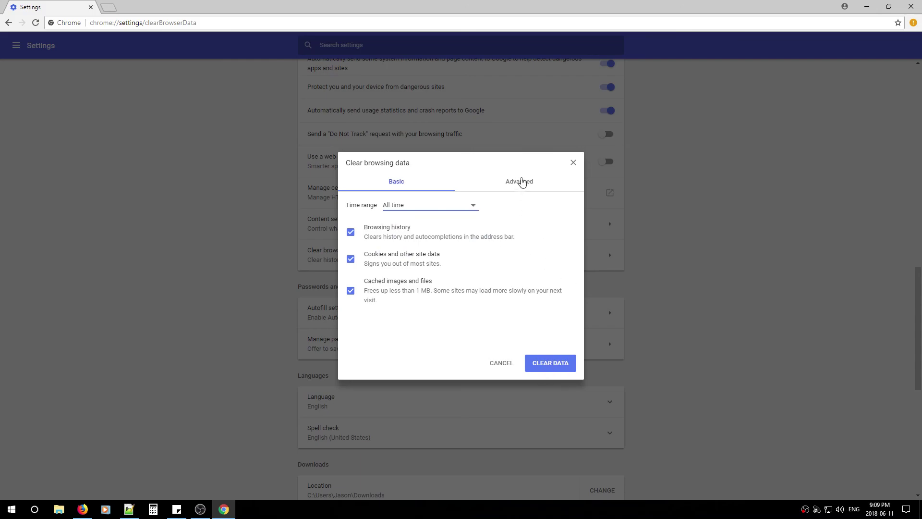
{"action": "left_click", "coordinate": [503, 192]}
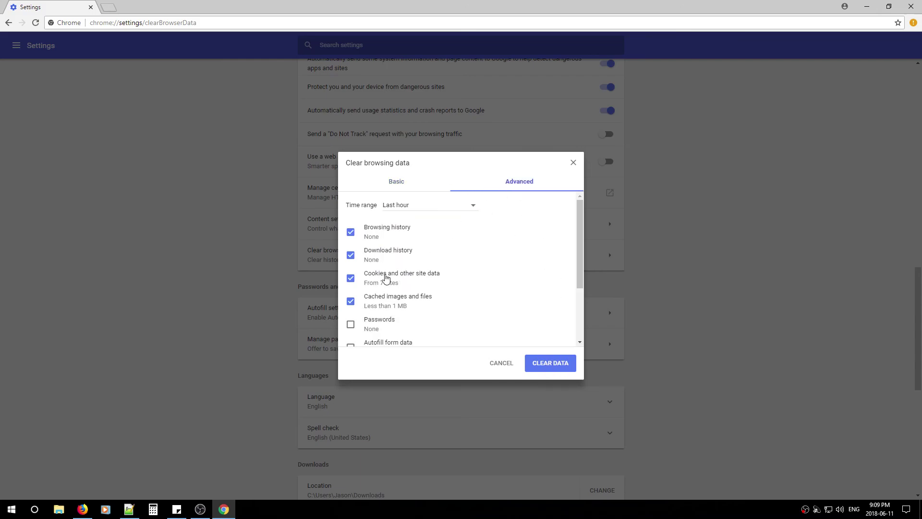
{"action": "scroll", "coordinate": [379, 275], "scroll_direction": "down", "scroll_amount": 2}
{"action": "scroll", "coordinate": [370, 230], "scroll_direction": "up", "scroll_amount": 1}
{"action": "left_click", "coordinate": [352, 289]}
{"action": "left_click", "coordinate": [351, 310]}
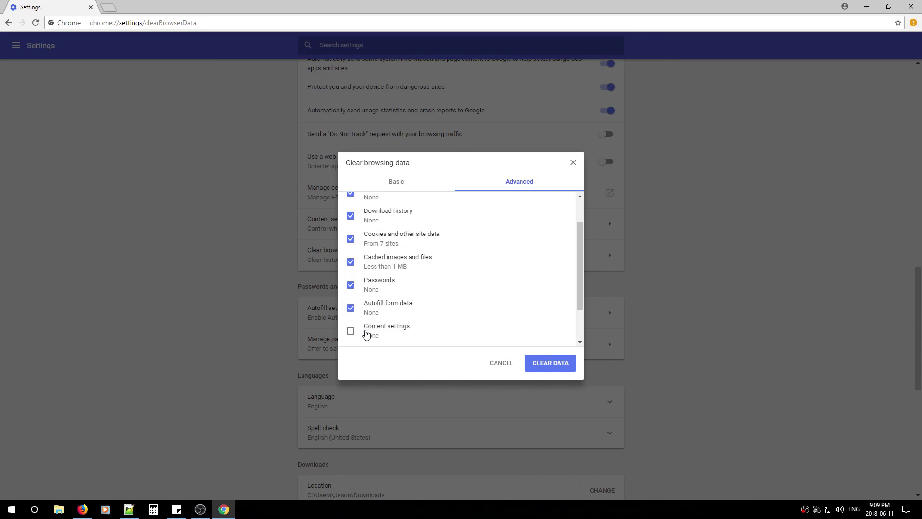
{"action": "left_click", "coordinate": [350, 332]}
{"action": "scroll", "coordinate": [350, 332], "scroll_direction": "down", "scroll_amount": 1}
{"action": "left_click", "coordinate": [351, 307]}
{"action": "left_click", "coordinate": [351, 330]}
{"action": "scroll", "coordinate": [397, 297], "scroll_direction": "up", "scroll_amount": 2}
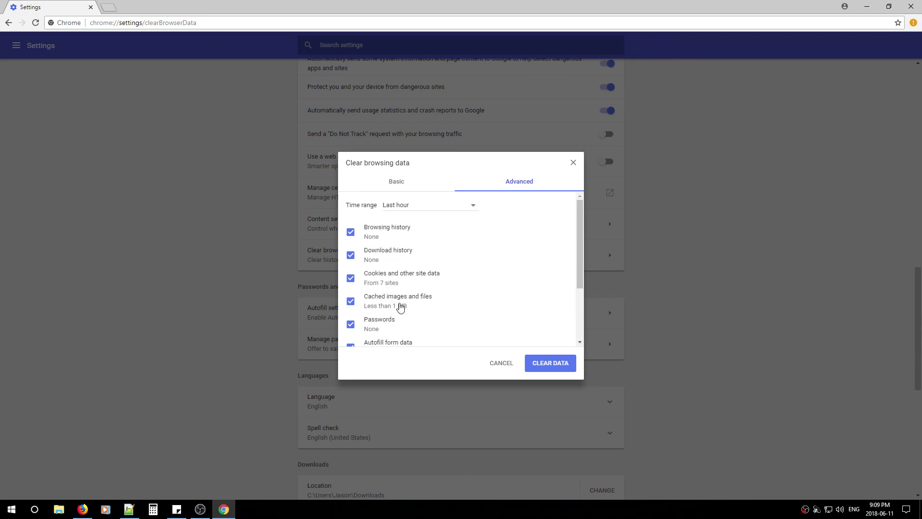
Step: Set the Advanced time range to All time and clear the selected browsing data
{"action": "left_click", "coordinate": [431, 208]}
{"action": "left_click", "coordinate": [406, 246]}
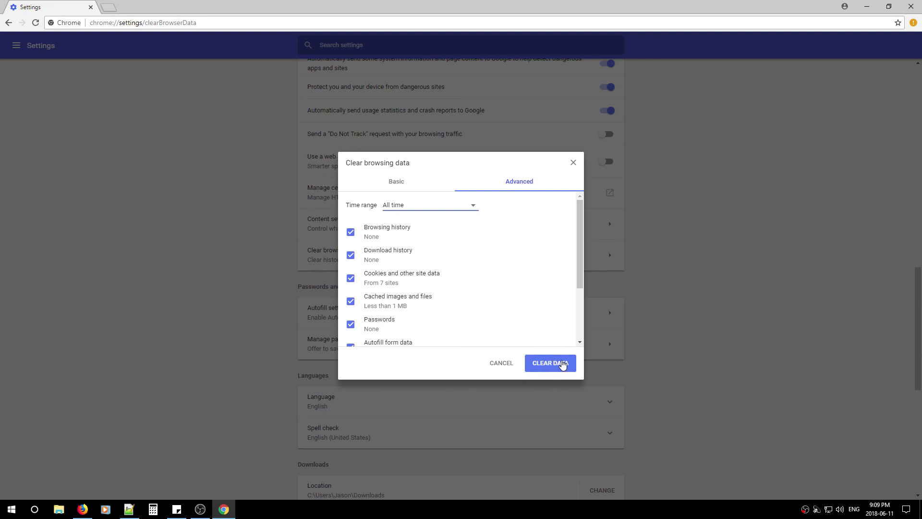
{"action": "left_click", "coordinate": [501, 363]}
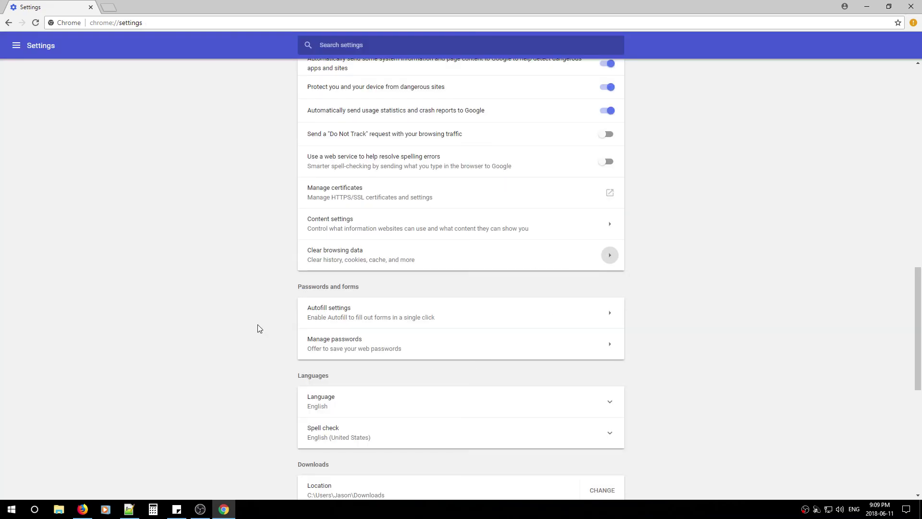
{"action": "scroll", "coordinate": [259, 328], "scroll_direction": "up", "scroll_amount": 5}
{"action": "scroll", "coordinate": [260, 341], "scroll_direction": "up", "scroll_amount": 5}
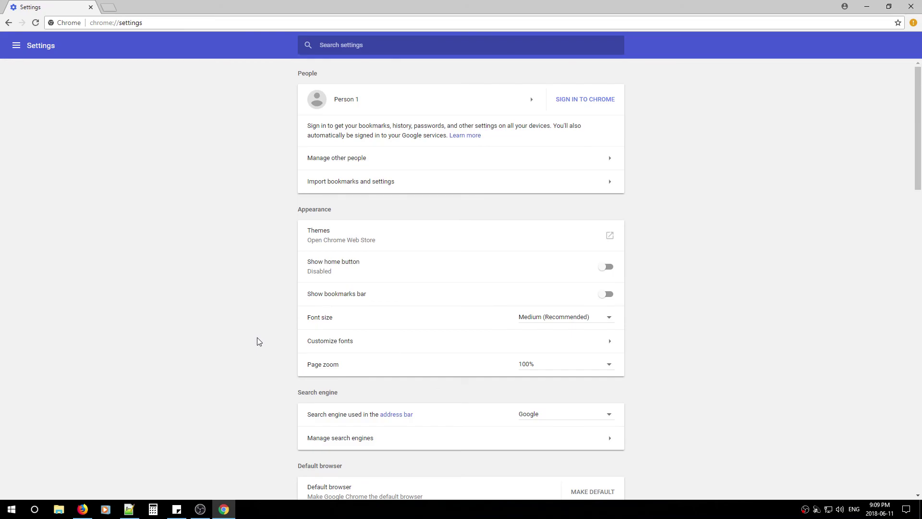
{"action": "scroll", "coordinate": [809, 319], "scroll_direction": "down", "scroll_amount": 4}
{"action": "scroll", "coordinate": [644, 288], "scroll_direction": "up", "scroll_amount": 4}
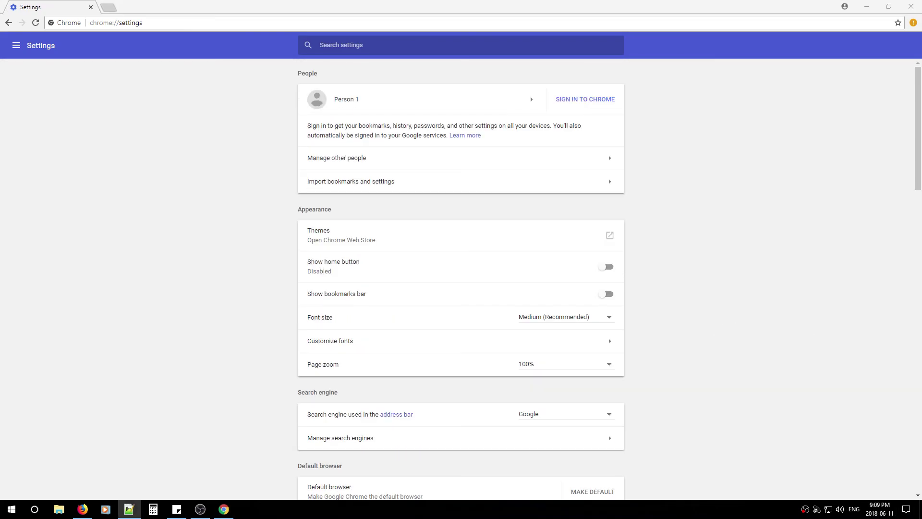